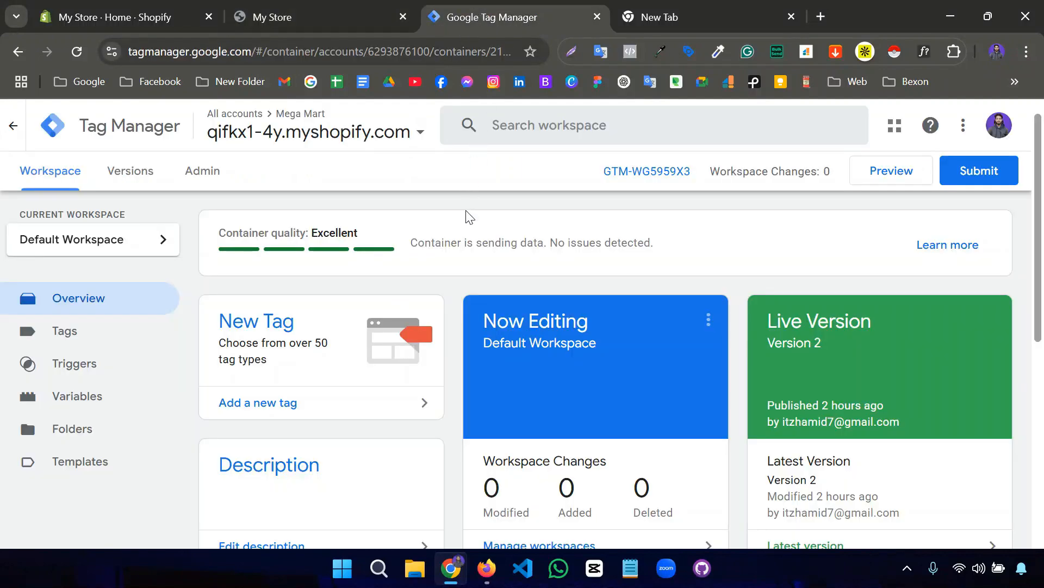
# - Search Google for google analytics, open the Google Marketing Platform Analytics page and get started with account setup
pyautogui.click(667, 20)
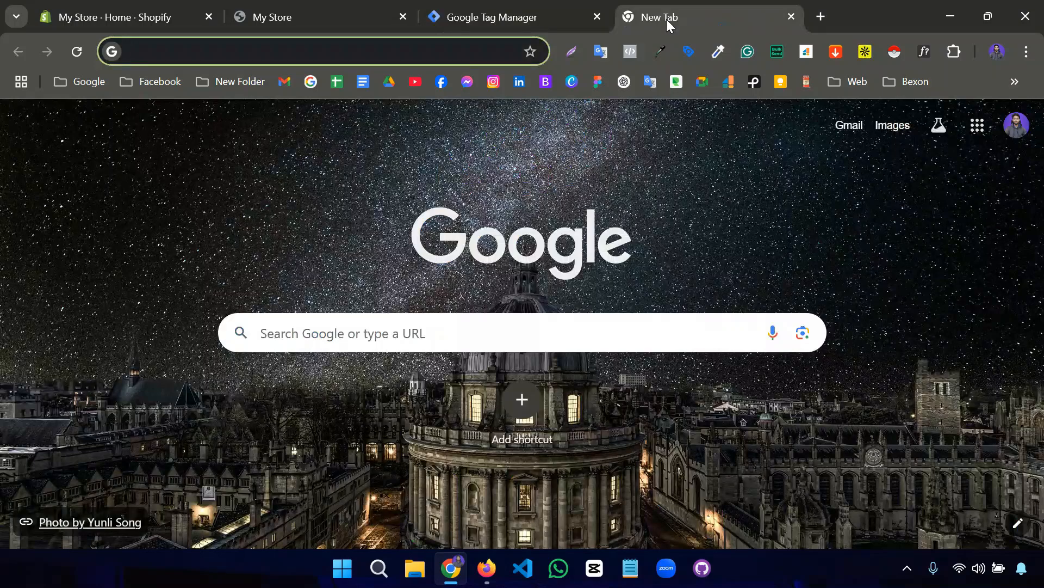
pyautogui.click(435, 178)
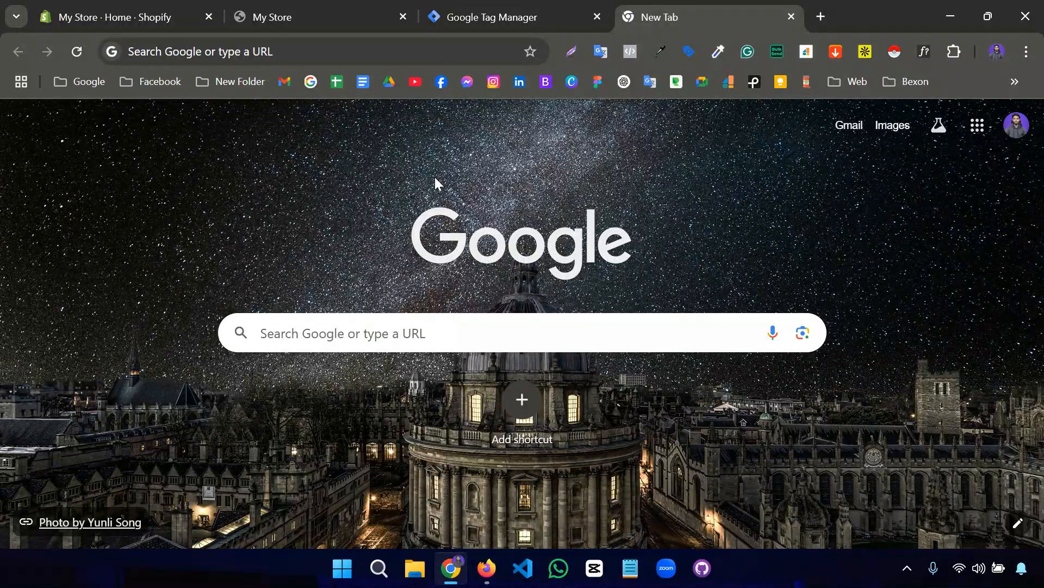
pyautogui.click(384, 49)
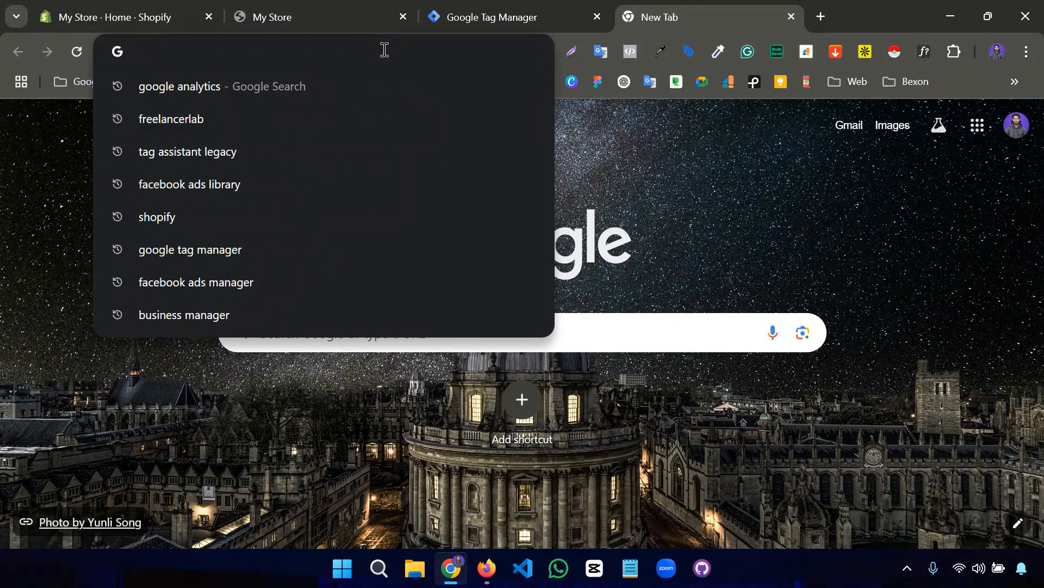
pyautogui.write('google')
pyautogui.press('Return')
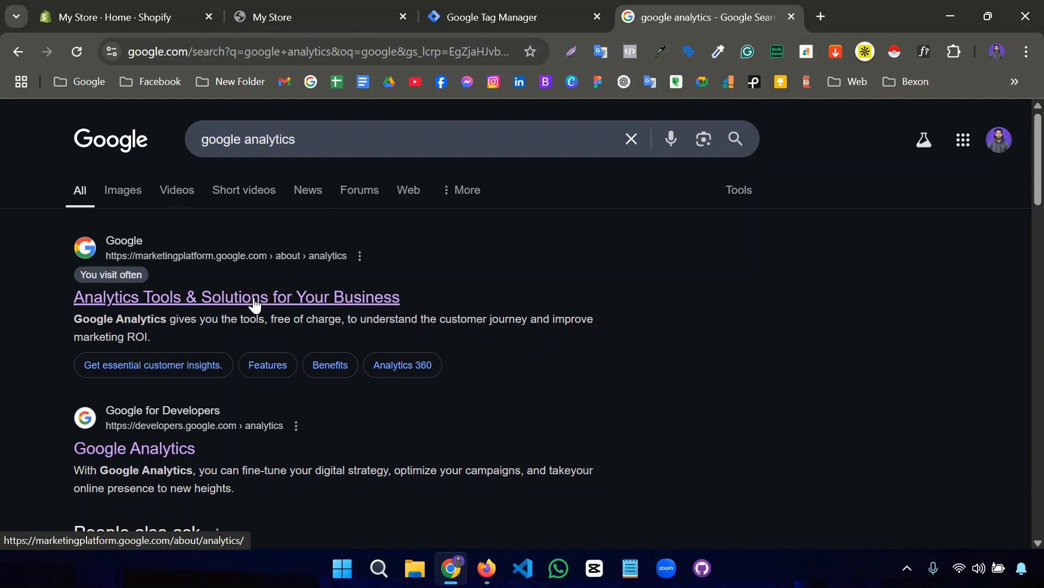
pyautogui.click(255, 305)
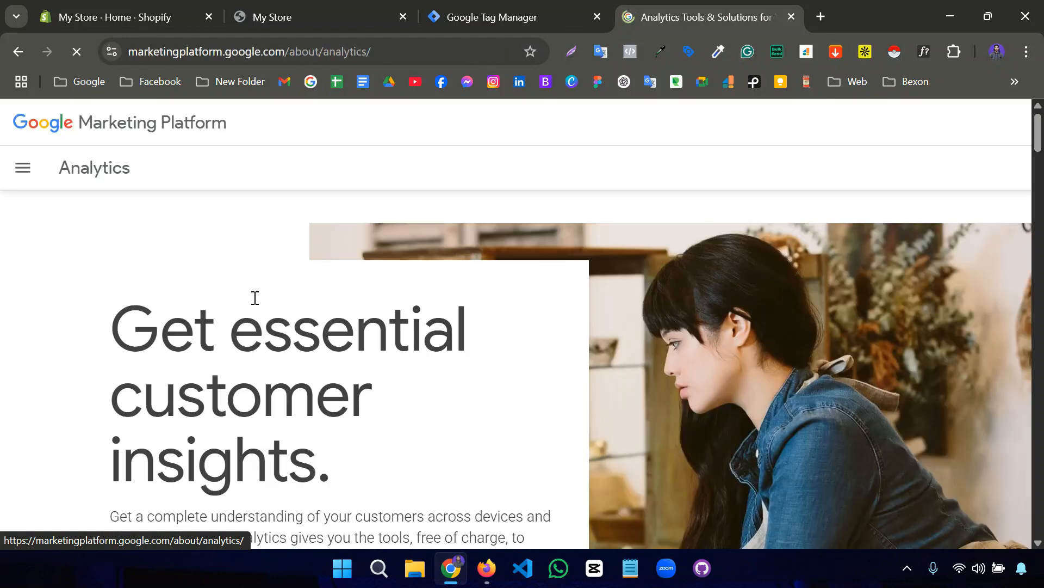
pyautogui.scroll(-3, 253, 299)
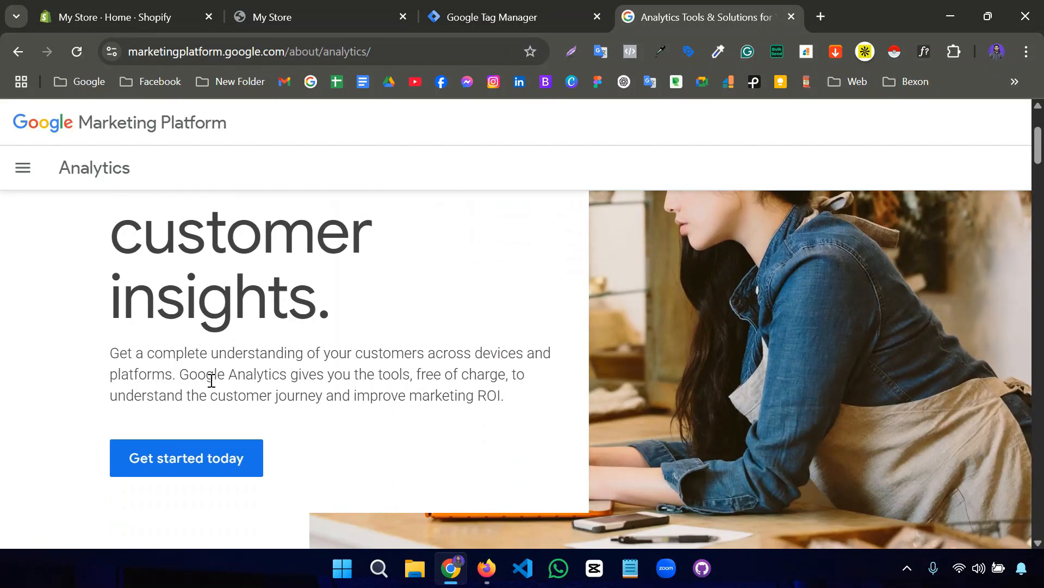
pyautogui.click(195, 461)
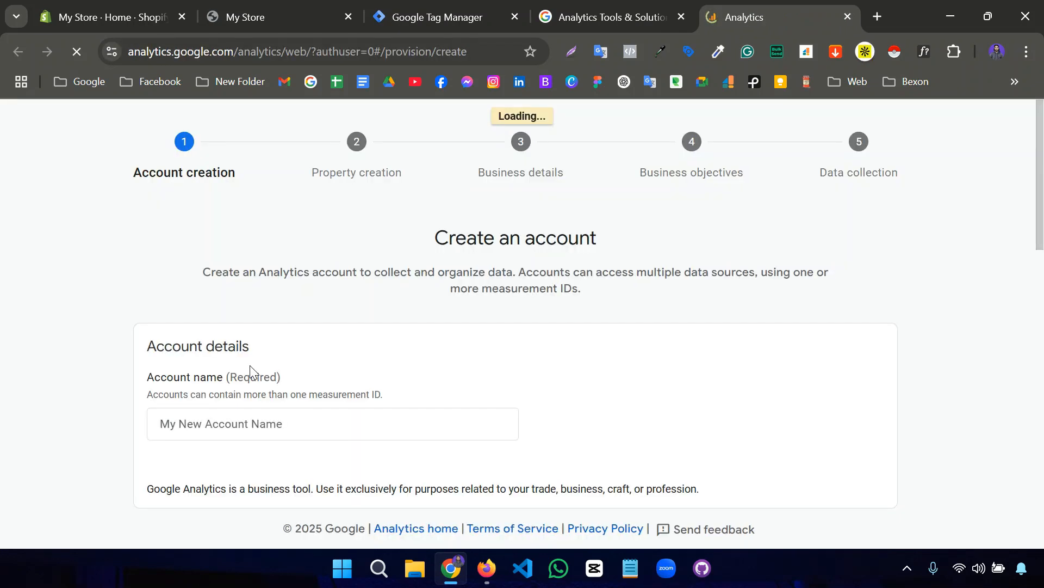
# - Name the new Analytics account Mega Mart and proceed to property creation with the default data sharing settings
pyautogui.scroll(-2, 250, 369)
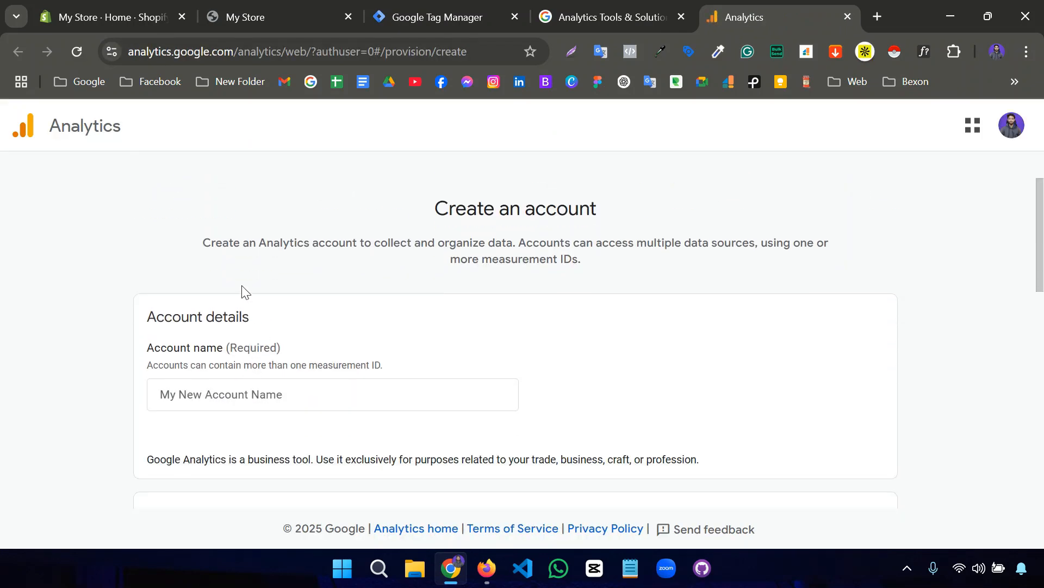
pyautogui.scroll(-3, 242, 292)
pyautogui.scroll(1, 242, 286)
pyautogui.scroll(-1, 242, 286)
pyautogui.click(248, 308)
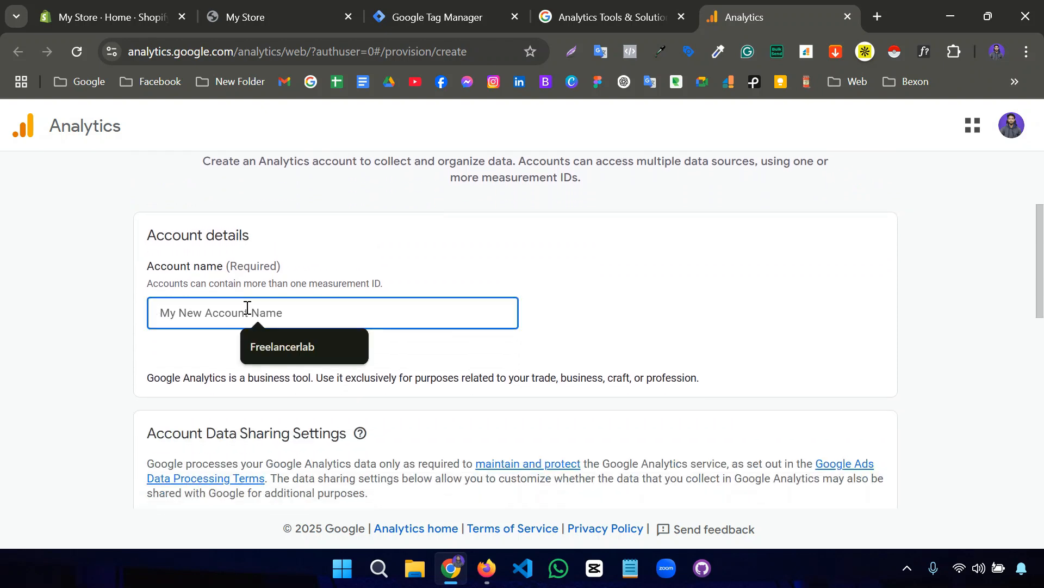
pyautogui.write('Mega ')
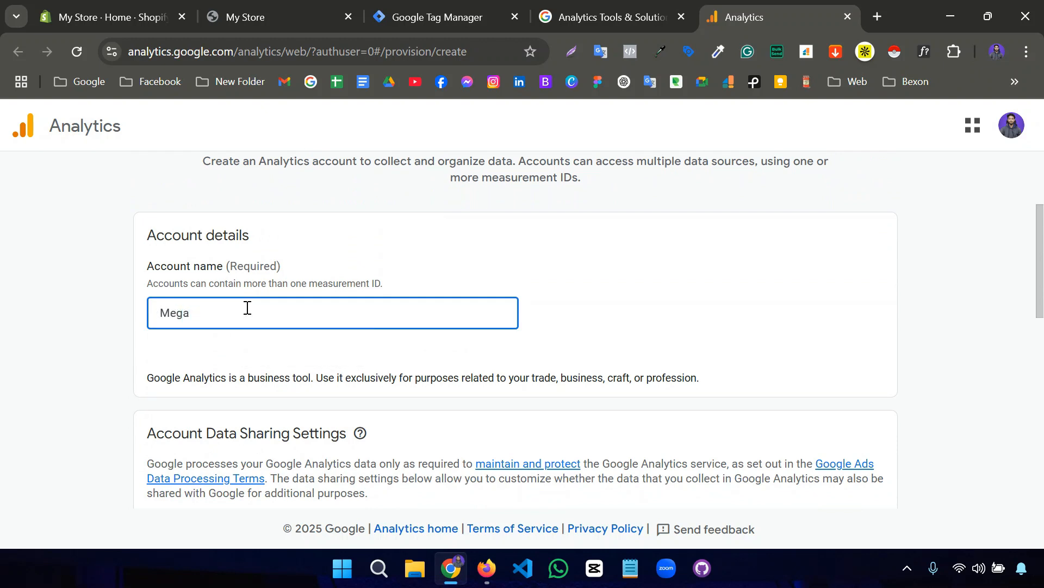
pyautogui.write('Mart')
pyautogui.click(229, 361)
pyautogui.scroll(-6, 227, 360)
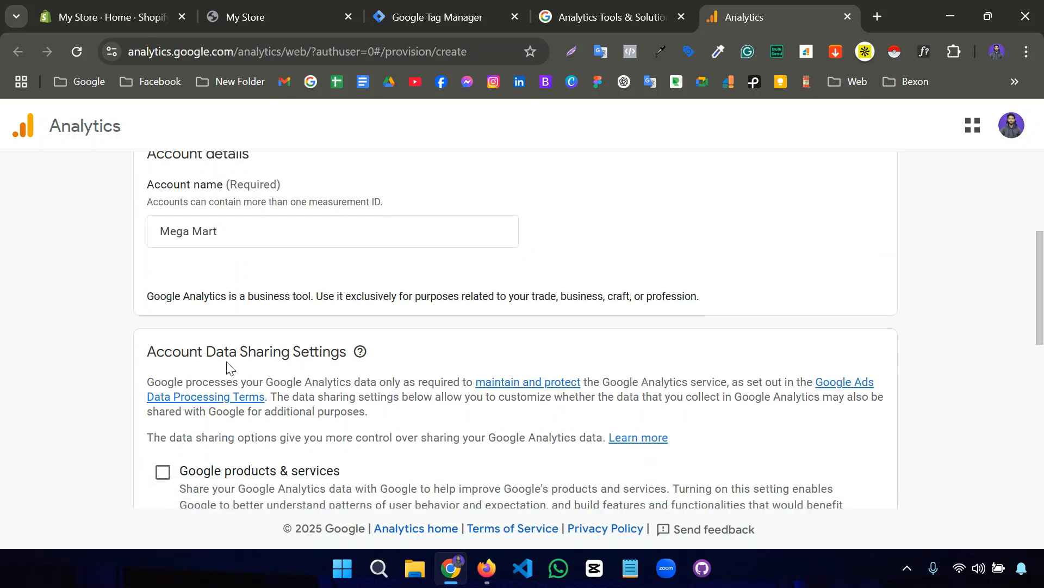
pyautogui.scroll(-4, 224, 365)
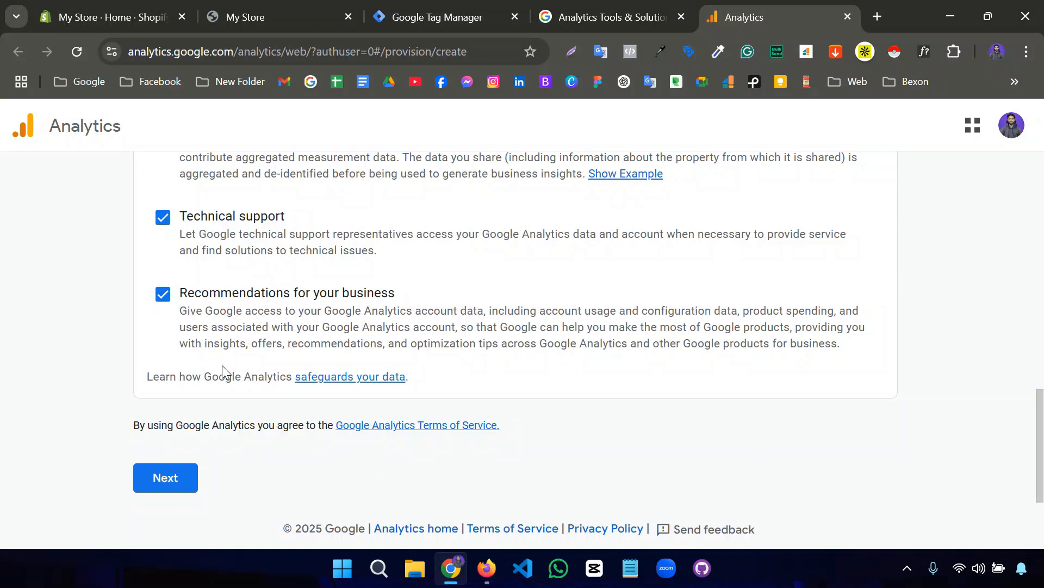
pyautogui.click(182, 472)
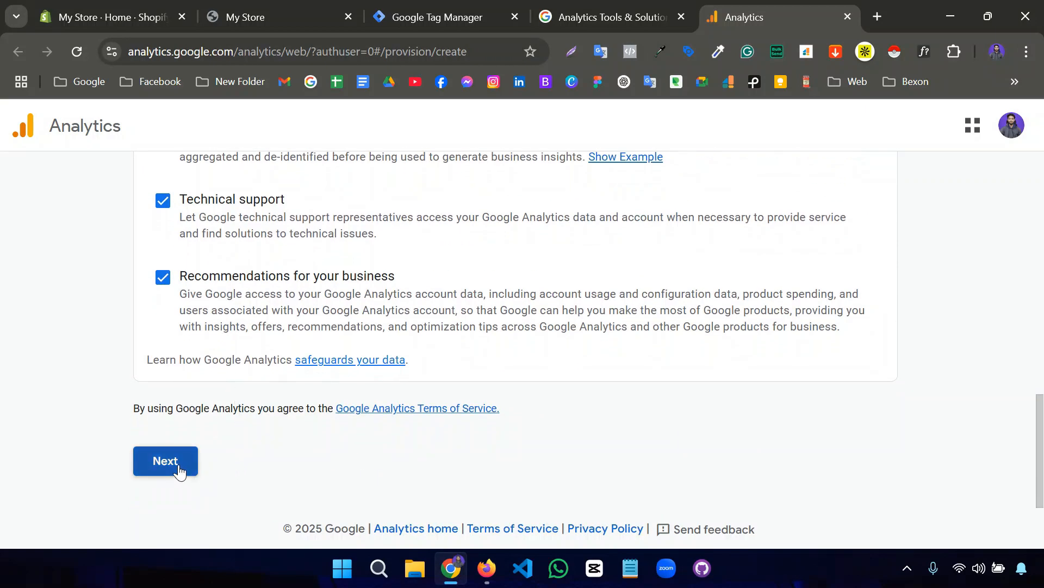
pyautogui.scroll(-3, 163, 443)
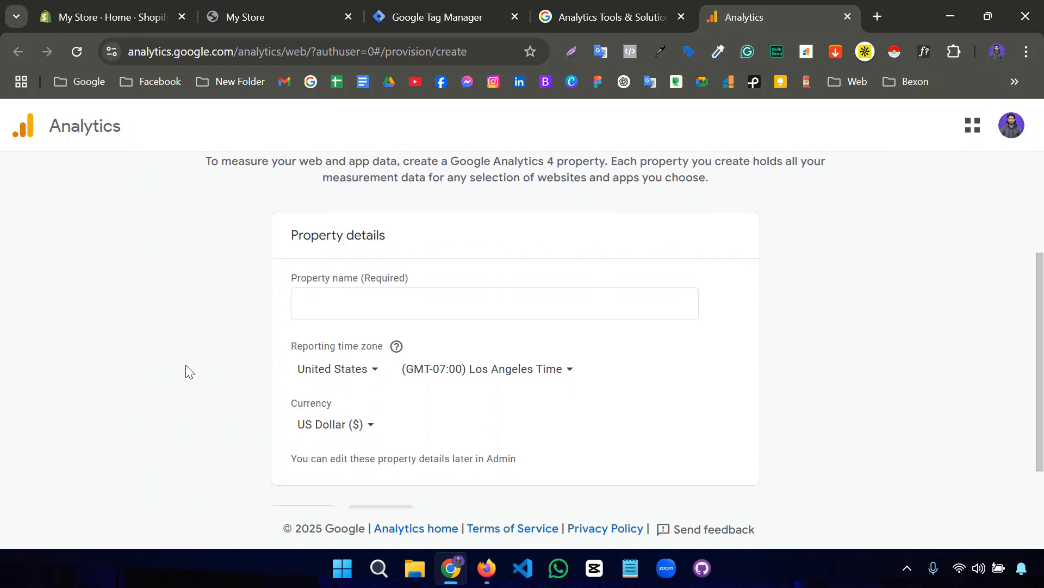
pyautogui.click(328, 299)
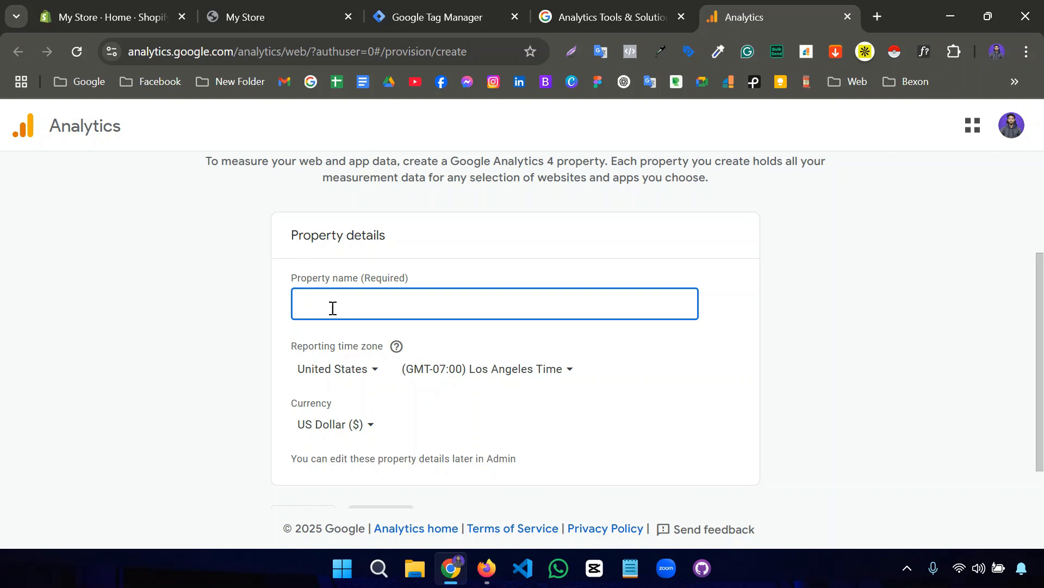
pyautogui.click(284, 20)
pyautogui.click(272, 50)
pyautogui.hotkey('ctrl', 'c')
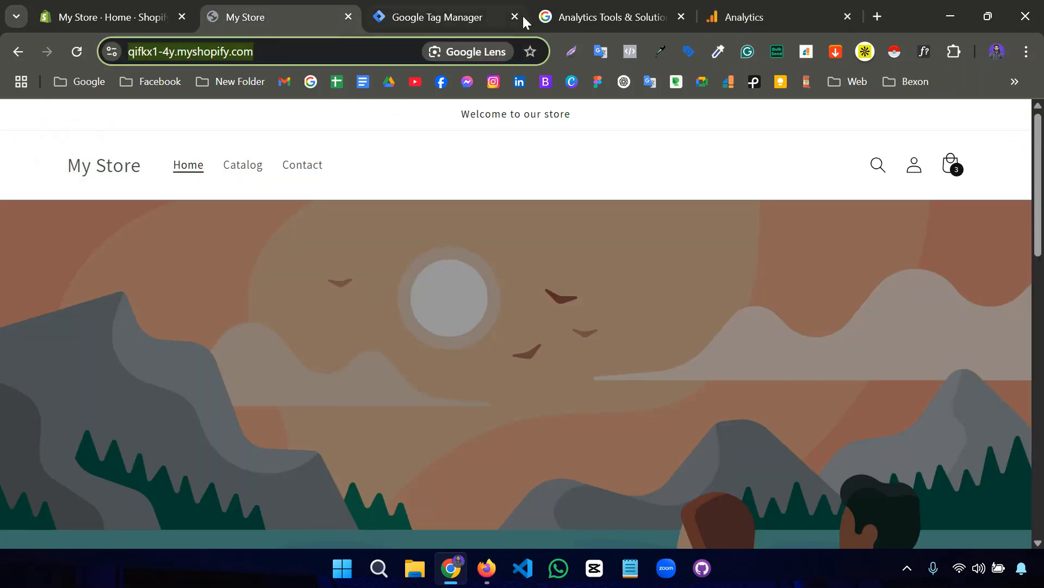
pyautogui.click(680, 17)
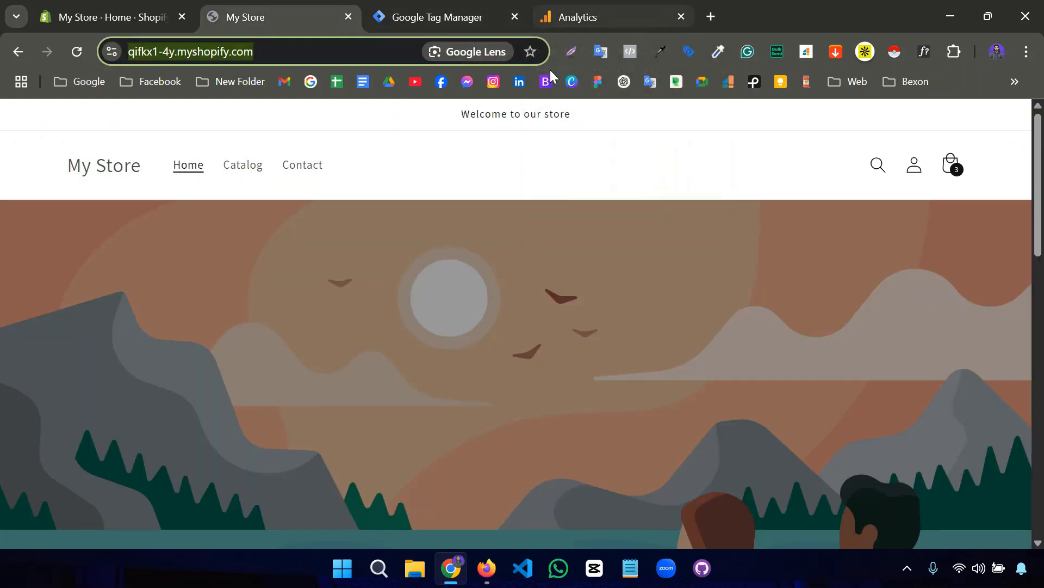
pyautogui.click(681, 18)
pyautogui.hotkey('ctrl', 'v')
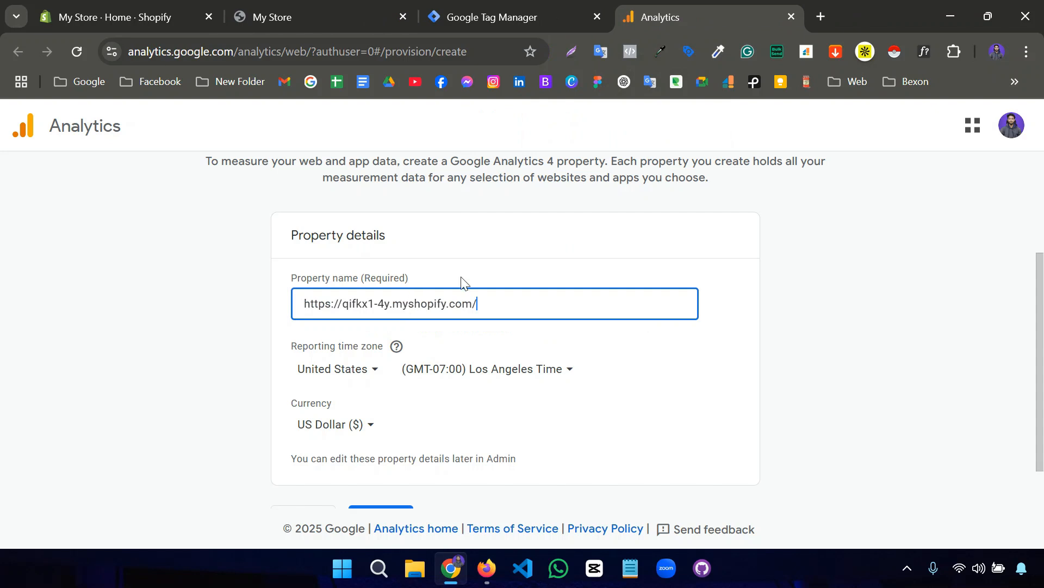
pyautogui.click(494, 272)
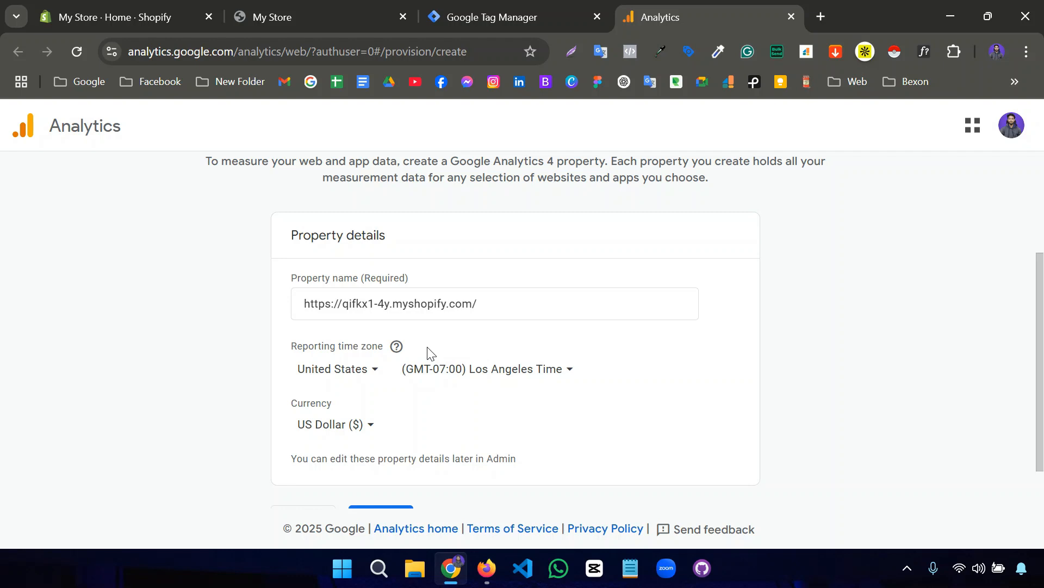
# - Set the property's reporting time zone to Bangladesh, keep US Dollar as the currency and proceed to the business details
pyautogui.click(381, 370)
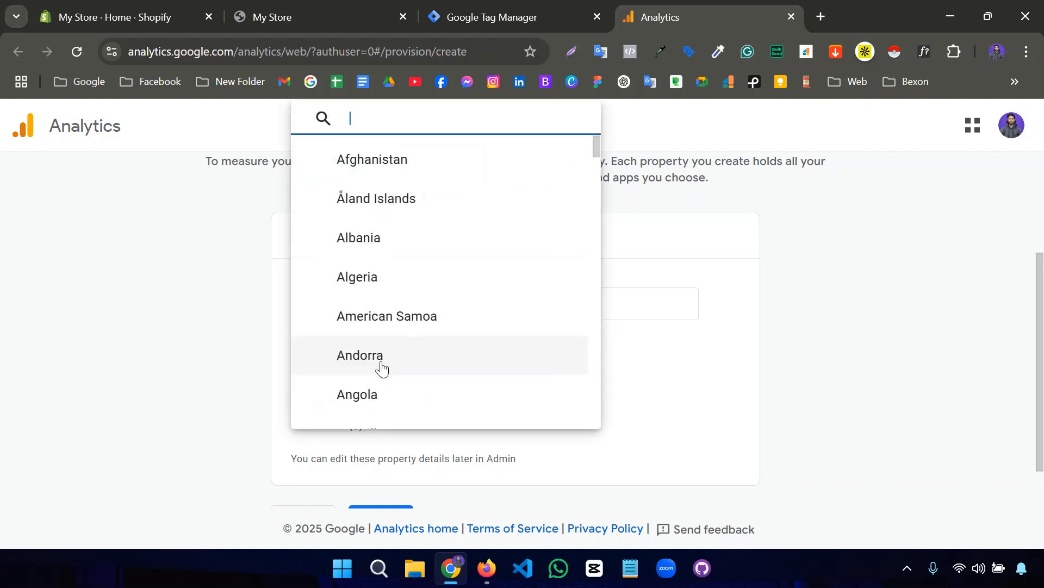
pyautogui.scroll(-2, 371, 296)
pyautogui.scroll(-6, 370, 300)
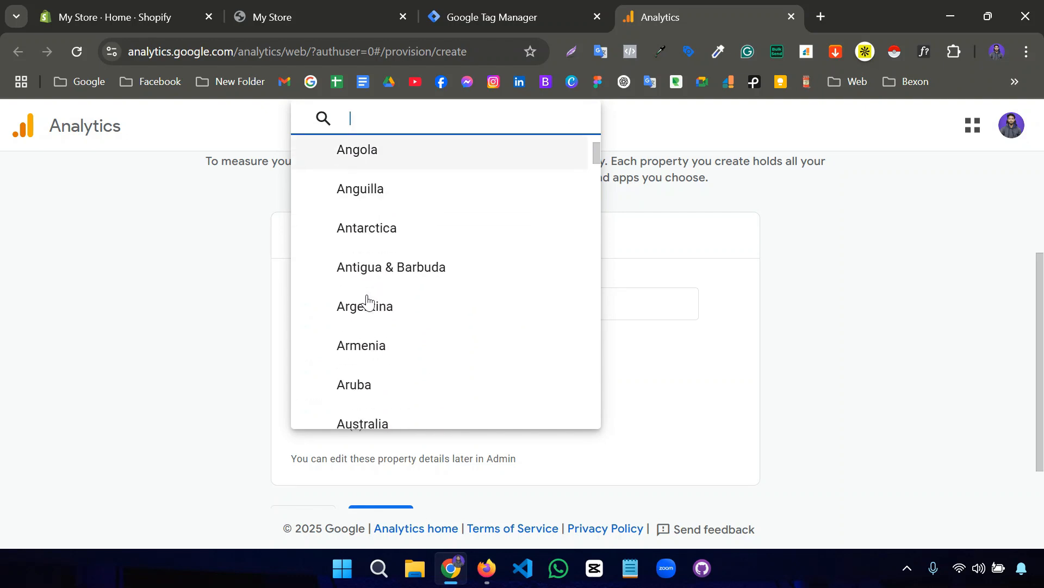
pyautogui.scroll(-2, 362, 412)
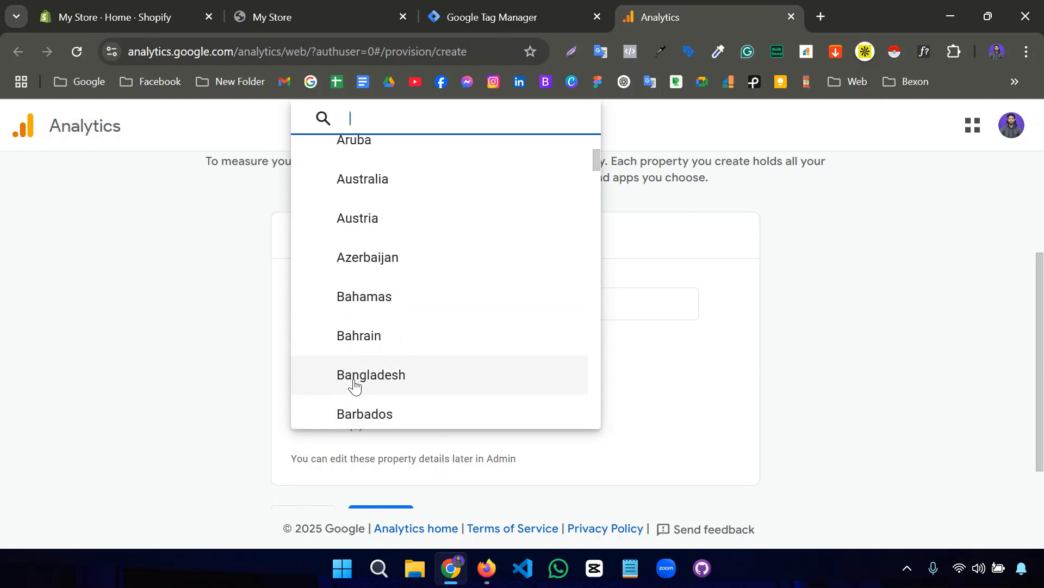
pyautogui.click(353, 382)
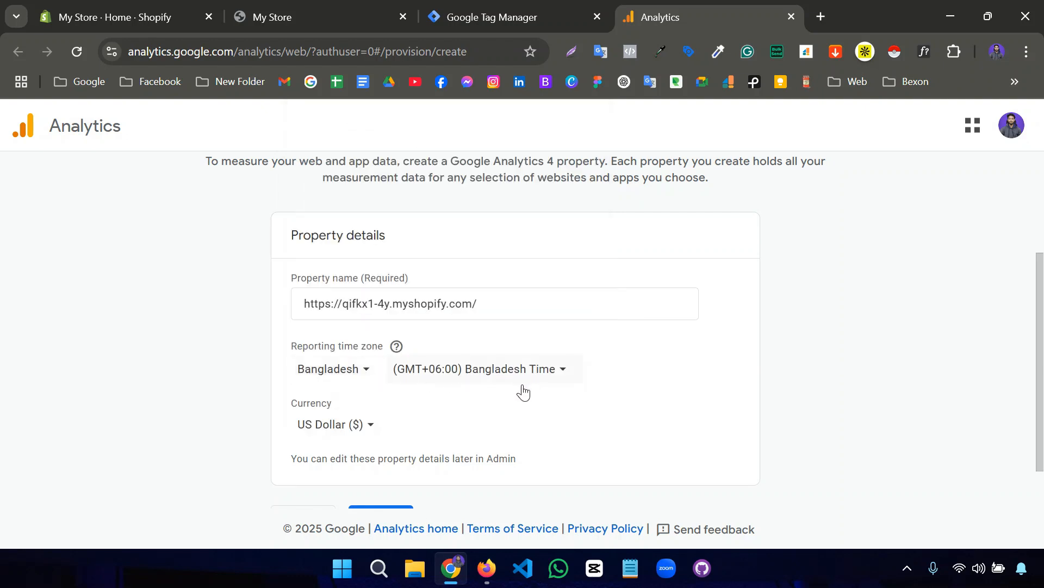
pyautogui.scroll(-1, 424, 392)
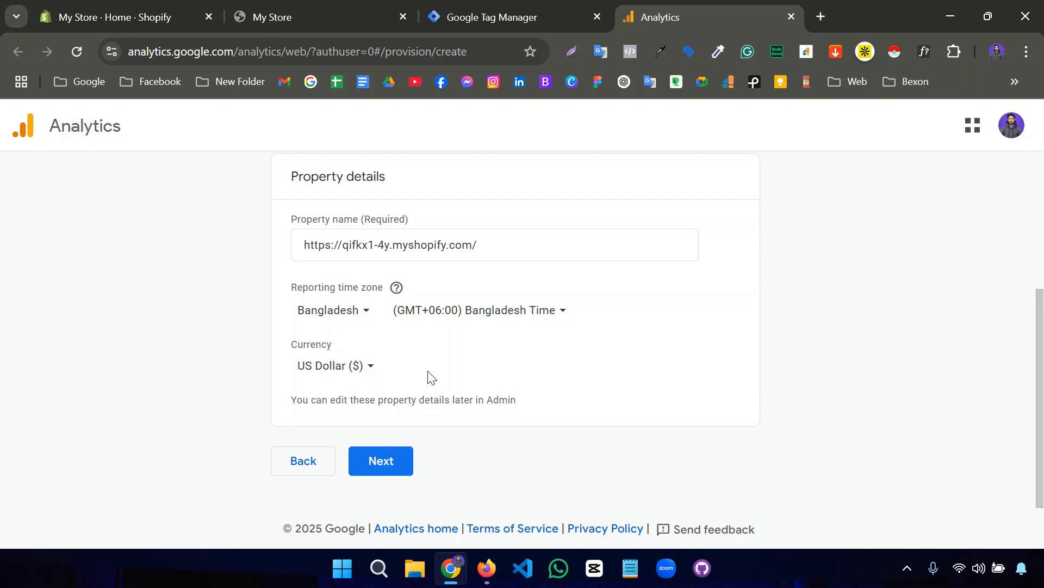
pyautogui.click(380, 471)
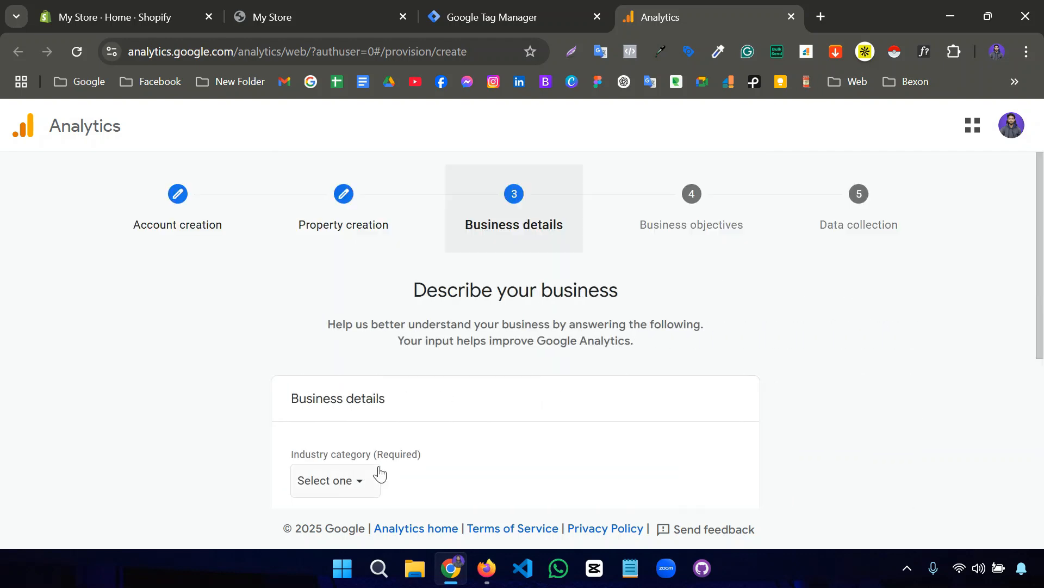
# - Set the industry category to Shopping and the business size to Small (1 to 10 employees), and proceed to the business objectives
pyautogui.scroll(-3, 375, 468)
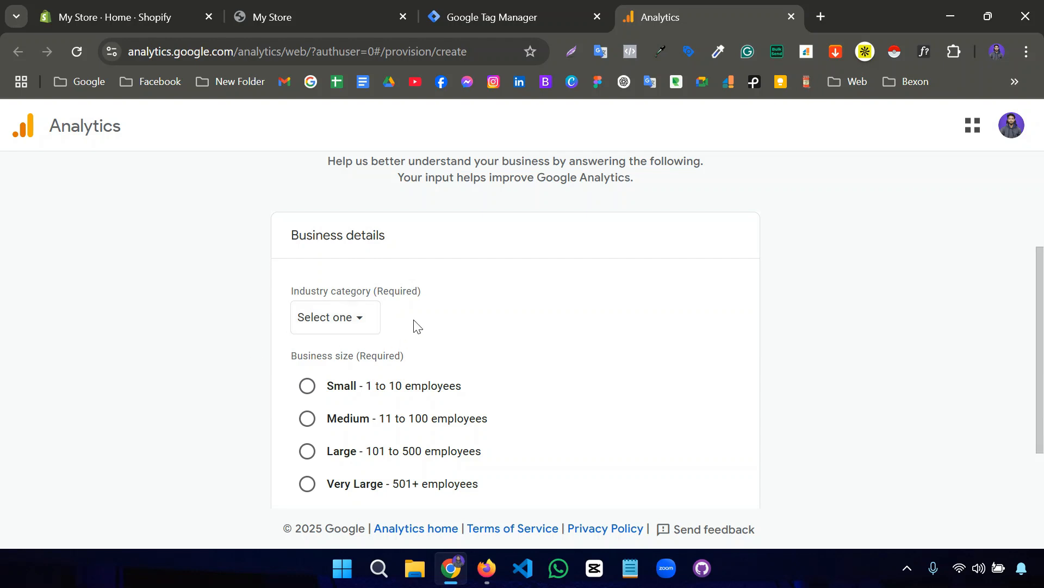
pyautogui.scroll(-2, 416, 325)
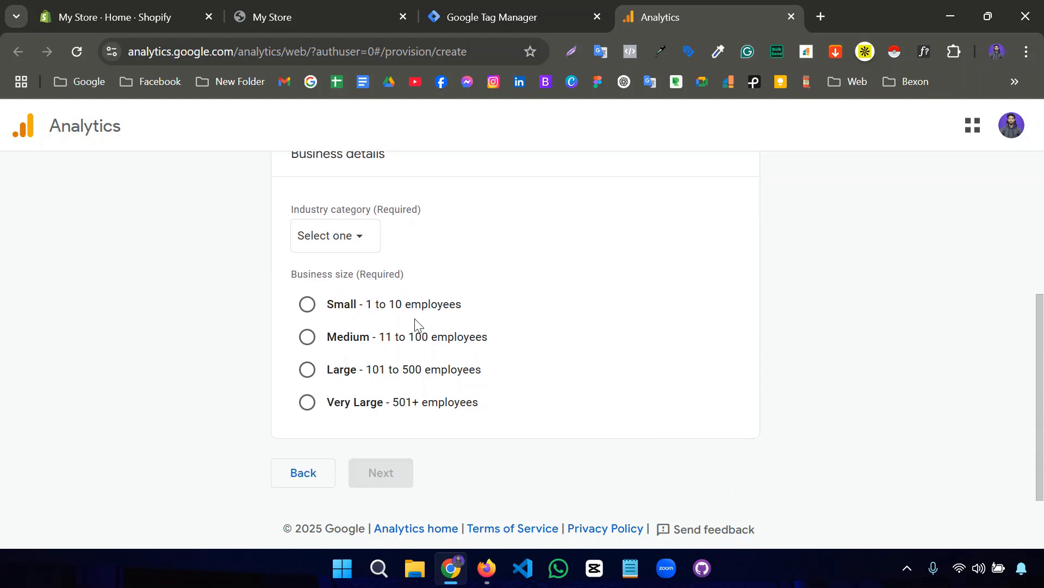
pyautogui.click(366, 238)
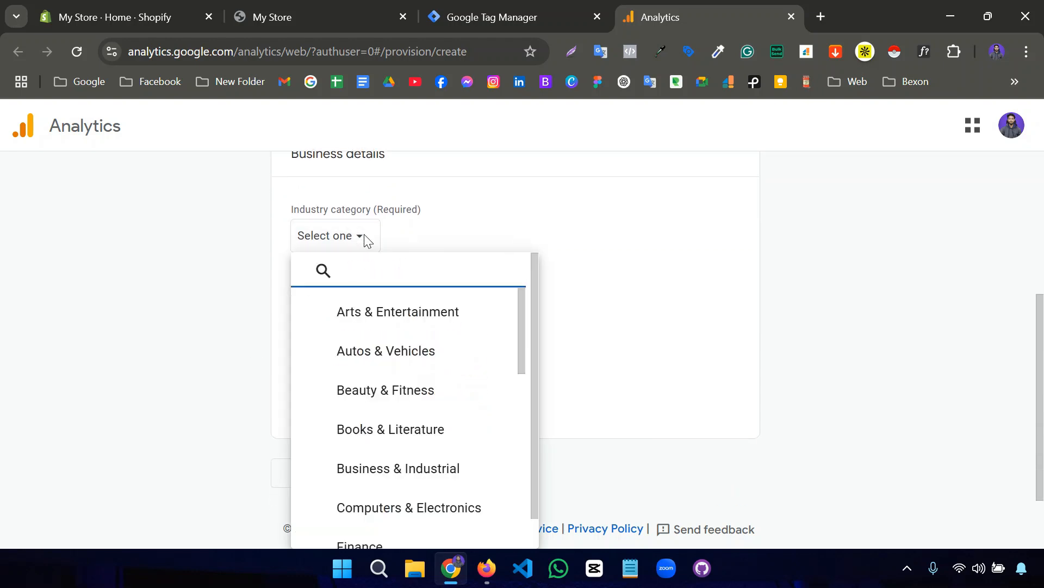
pyautogui.scroll(-2, 429, 349)
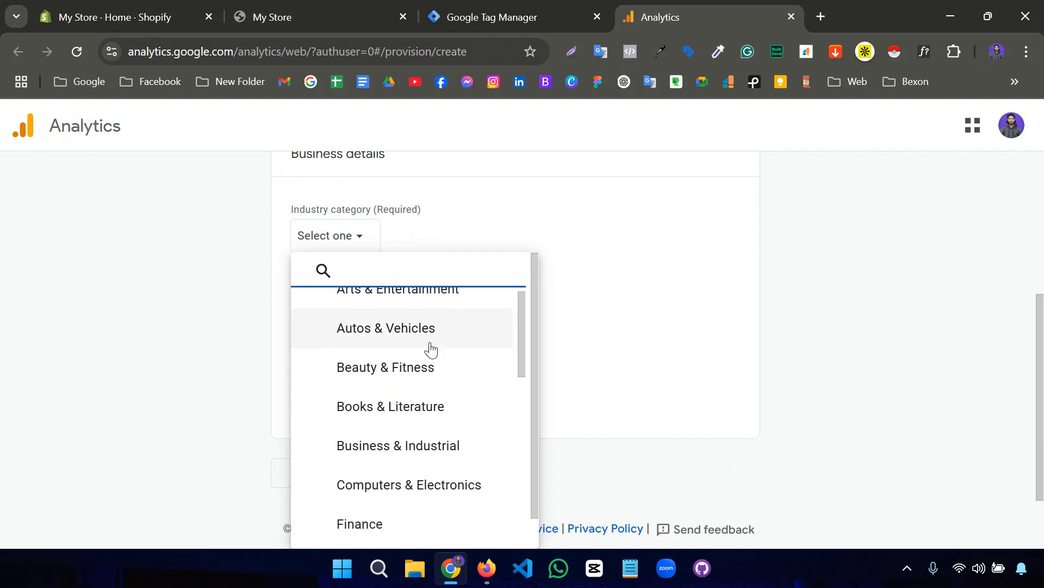
pyautogui.scroll(-5, 429, 351)
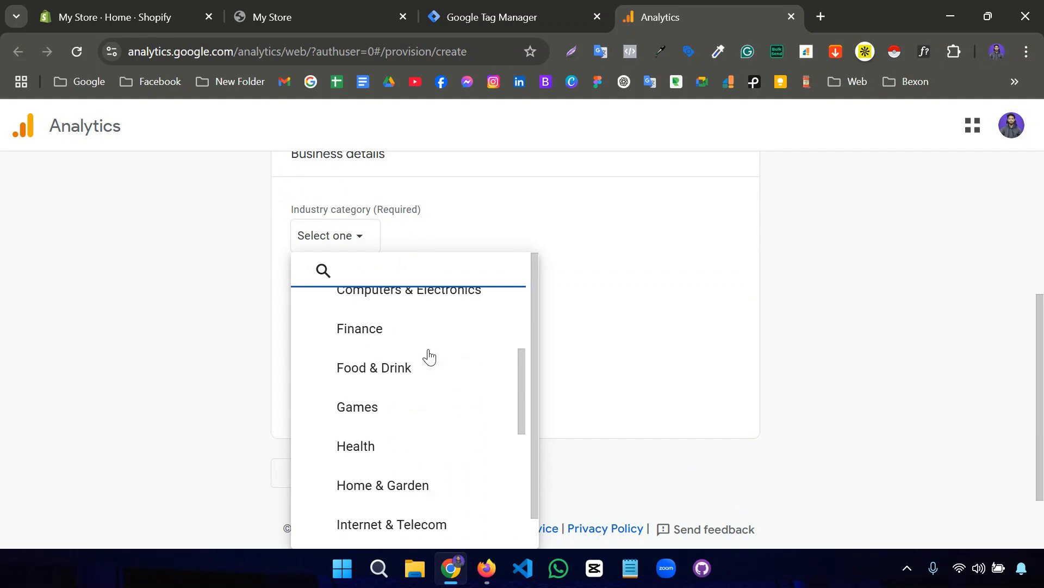
pyautogui.scroll(-7, 430, 357)
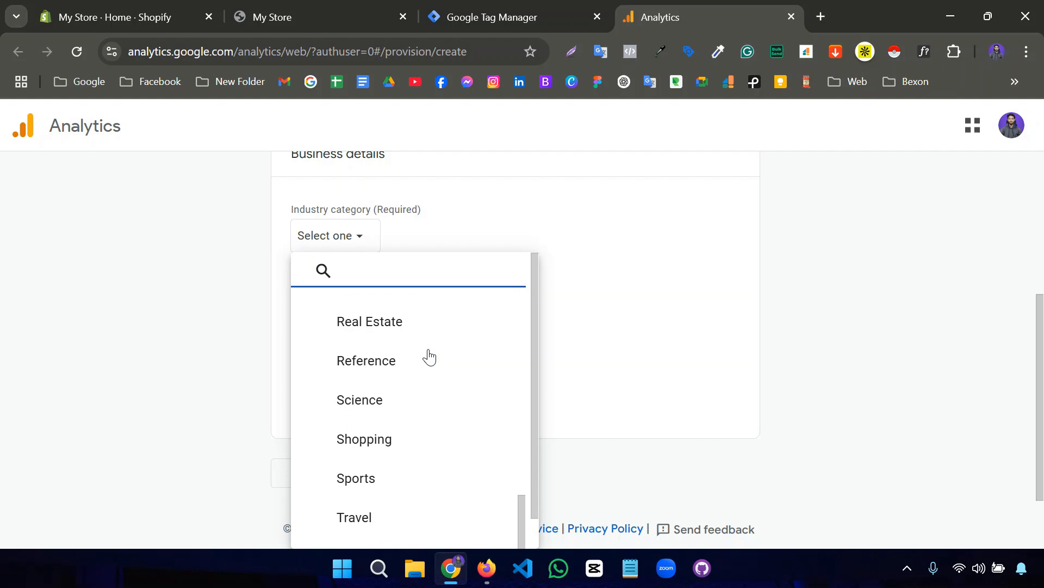
pyautogui.click(380, 442)
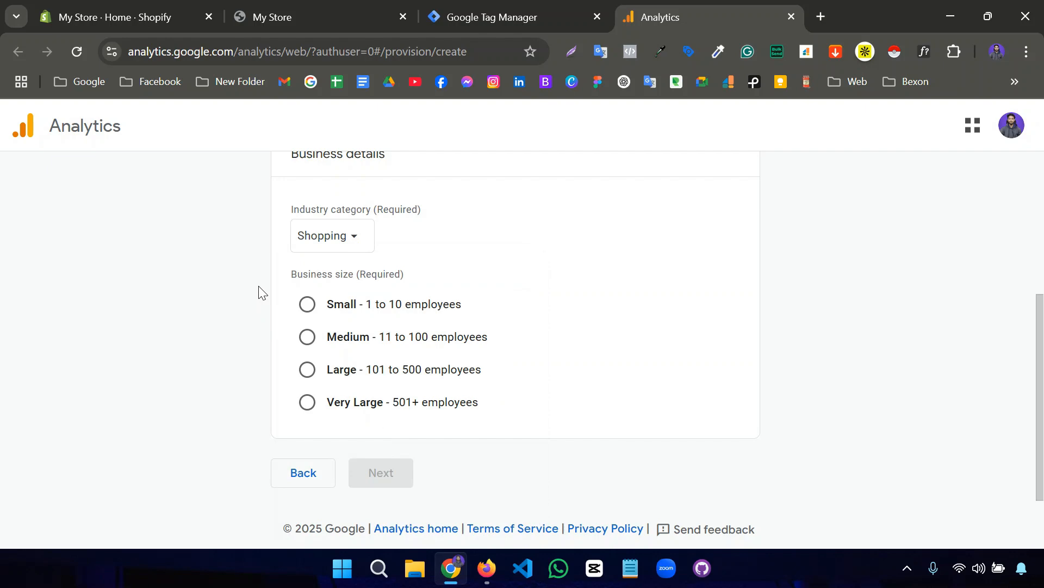
pyautogui.click(306, 306)
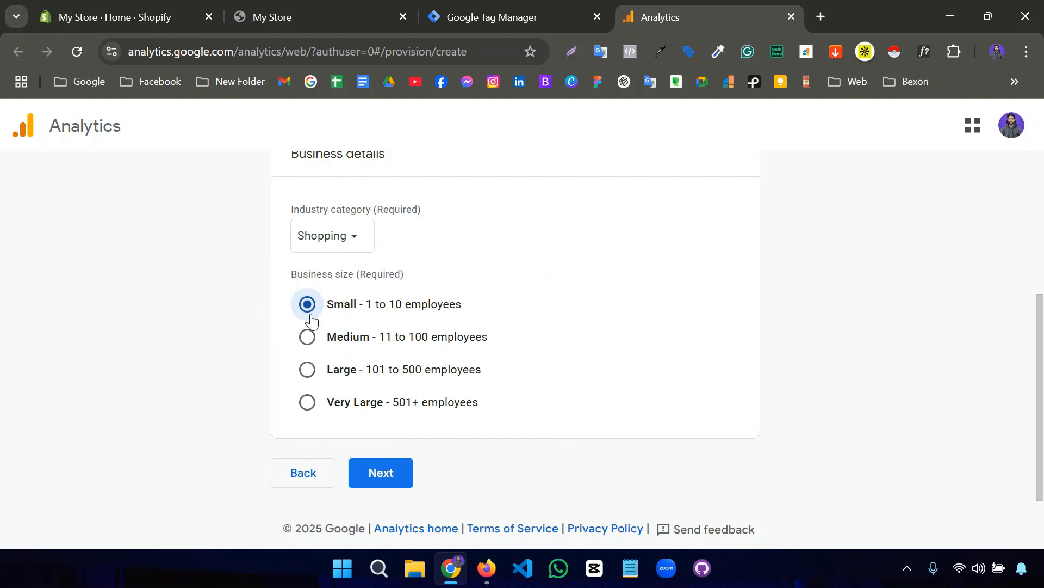
pyautogui.click(379, 474)
# - Select the Generate leads, Drive sales, Understand web and/or app traffic, and View user engagement & retention objectives
pyautogui.scroll(-3, 318, 435)
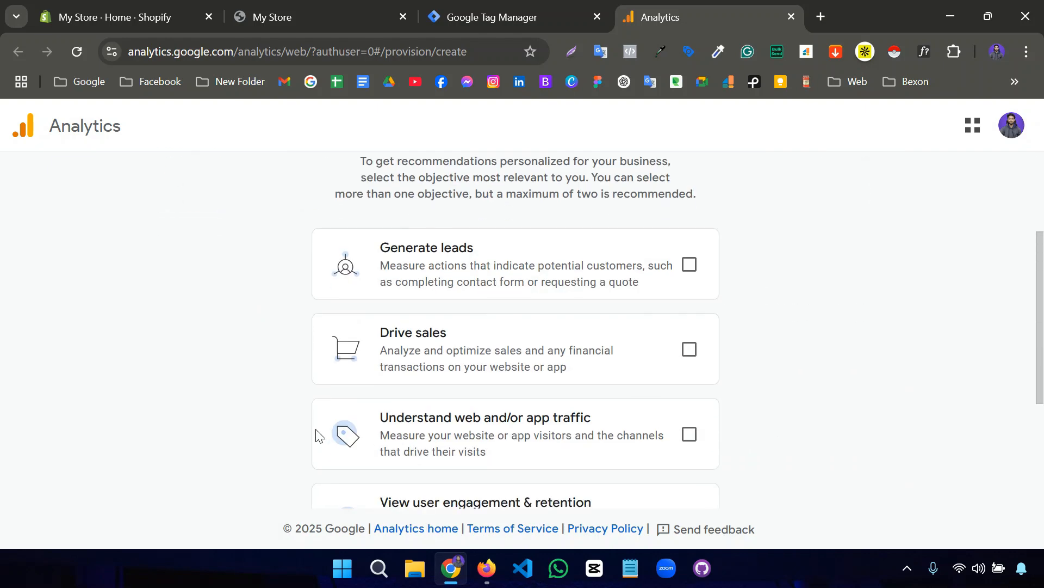
pyautogui.scroll(2, 319, 436)
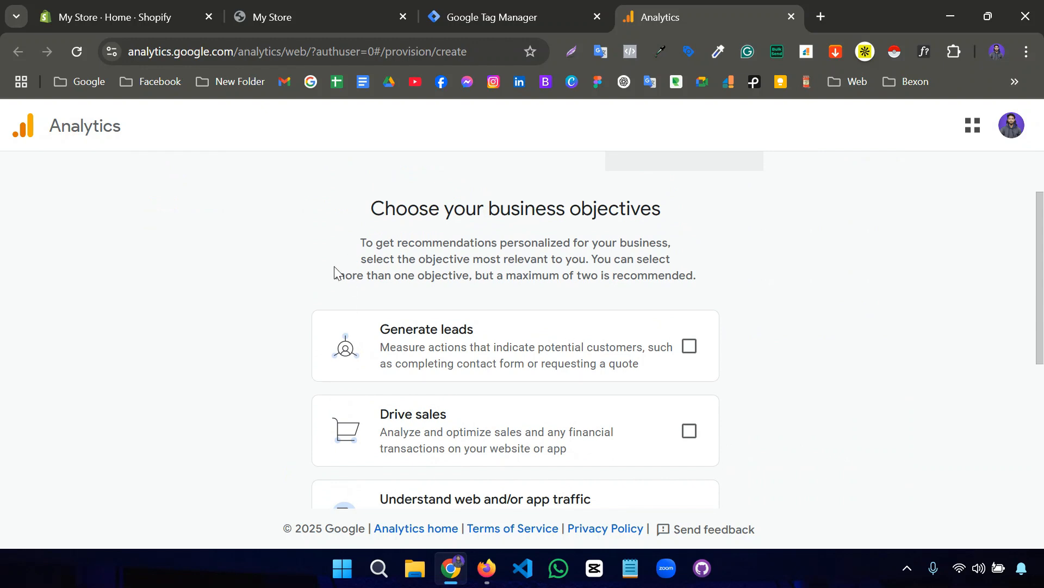
pyautogui.scroll(-2, 263, 307)
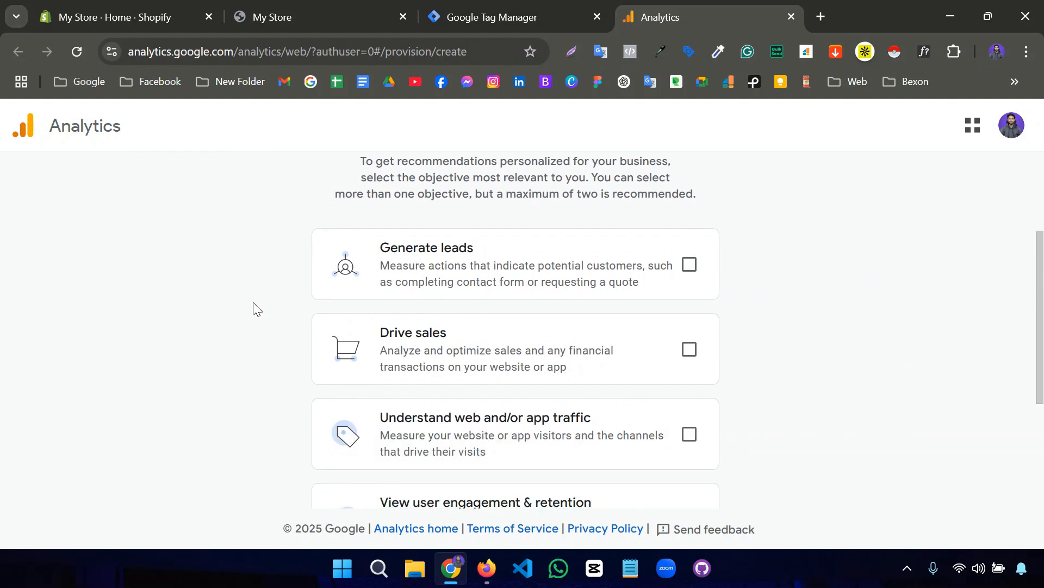
pyautogui.scroll(-2, 253, 308)
pyautogui.scroll(2, 253, 309)
pyautogui.click(688, 267)
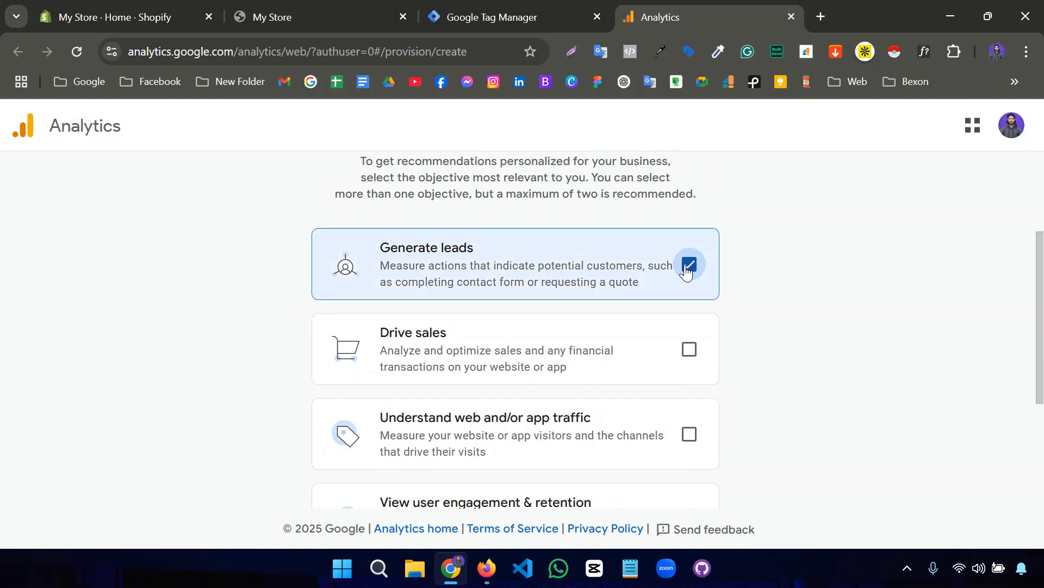
pyautogui.click(697, 356)
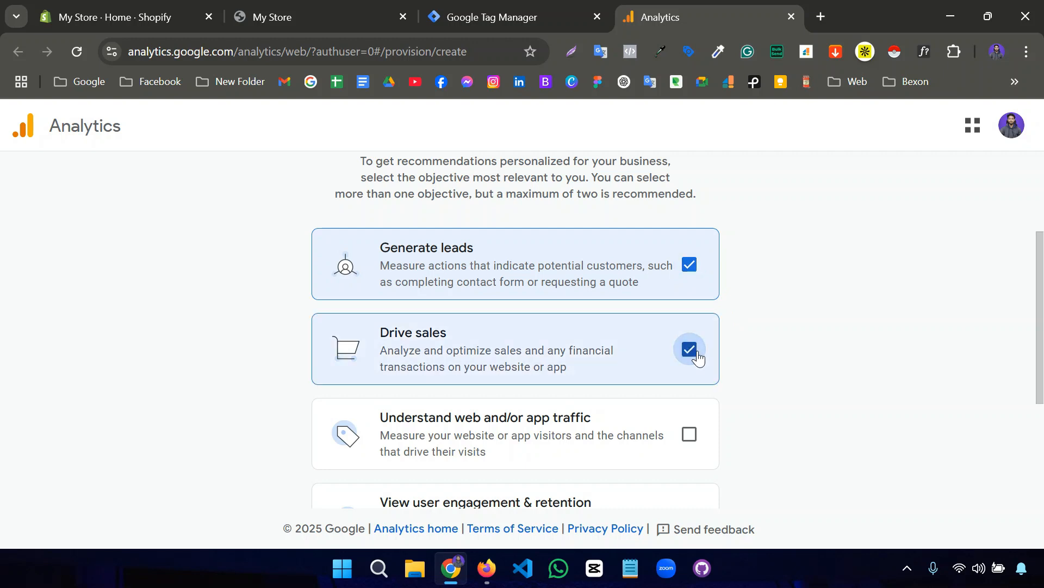
pyautogui.scroll(-1, 702, 361)
pyautogui.click(687, 352)
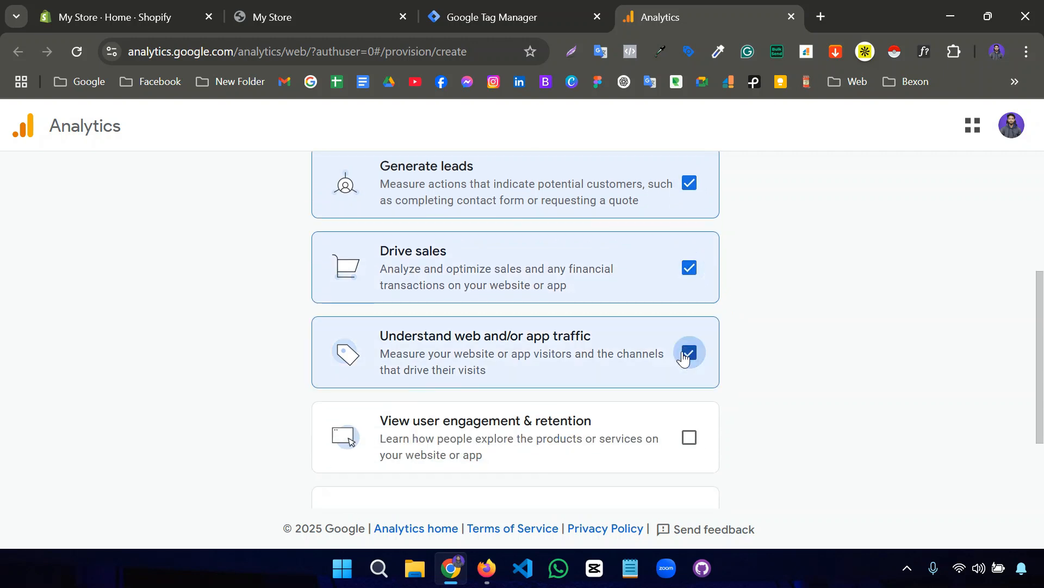
pyautogui.click(688, 436)
pyautogui.scroll(-1, 774, 394)
pyautogui.scroll(1, 776, 395)
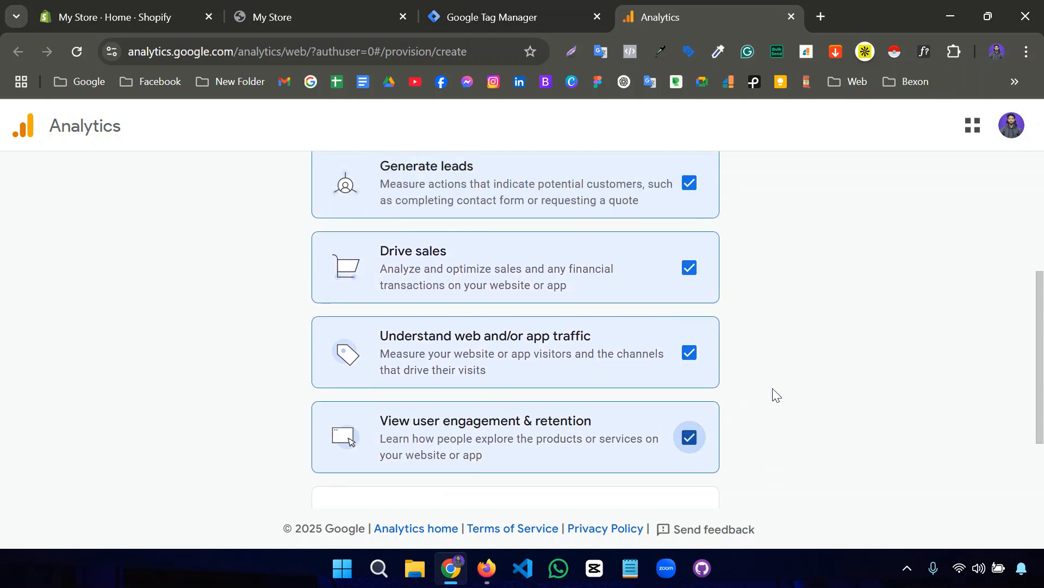
pyautogui.scroll(1, 777, 395)
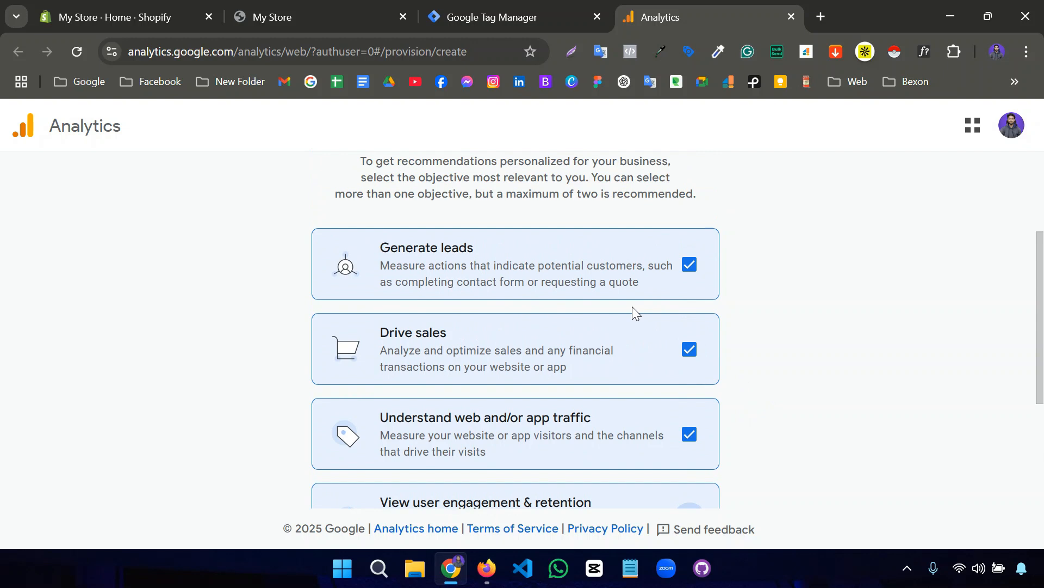
pyautogui.scroll(-3, 798, 352)
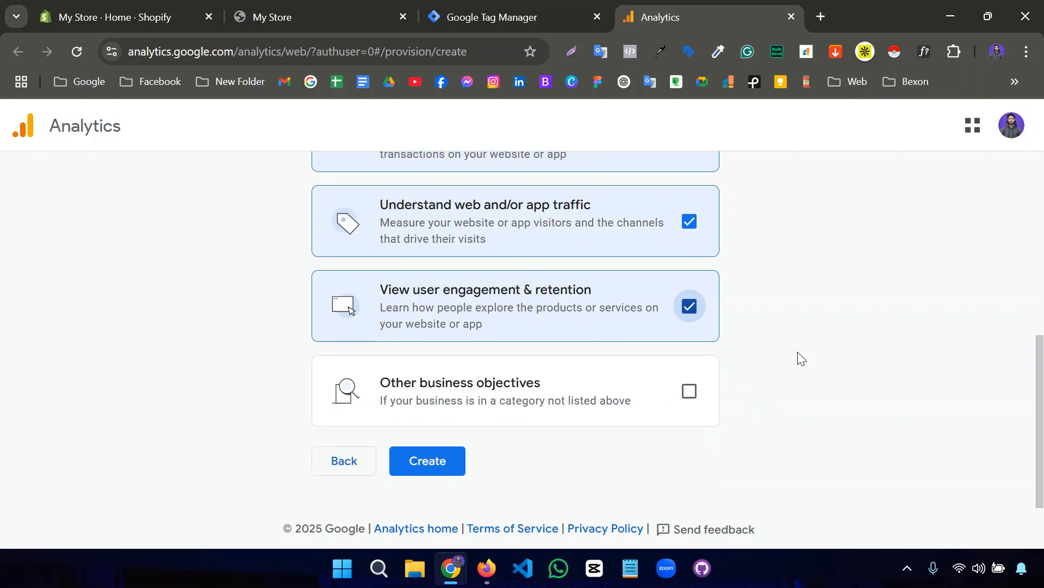
# - Try Other business objectives, and switch back to the leads, sales, web and/or app traffic, and user engagement & retention objectives
pyautogui.click(689, 396)
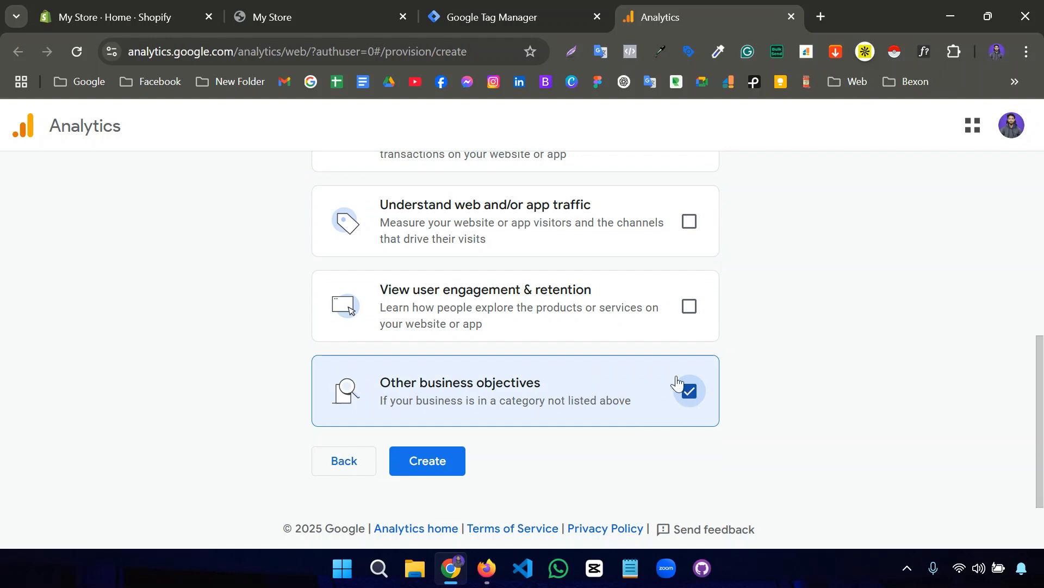
pyautogui.scroll(2, 677, 376)
pyautogui.scroll(-1, 672, 354)
pyautogui.click(689, 388)
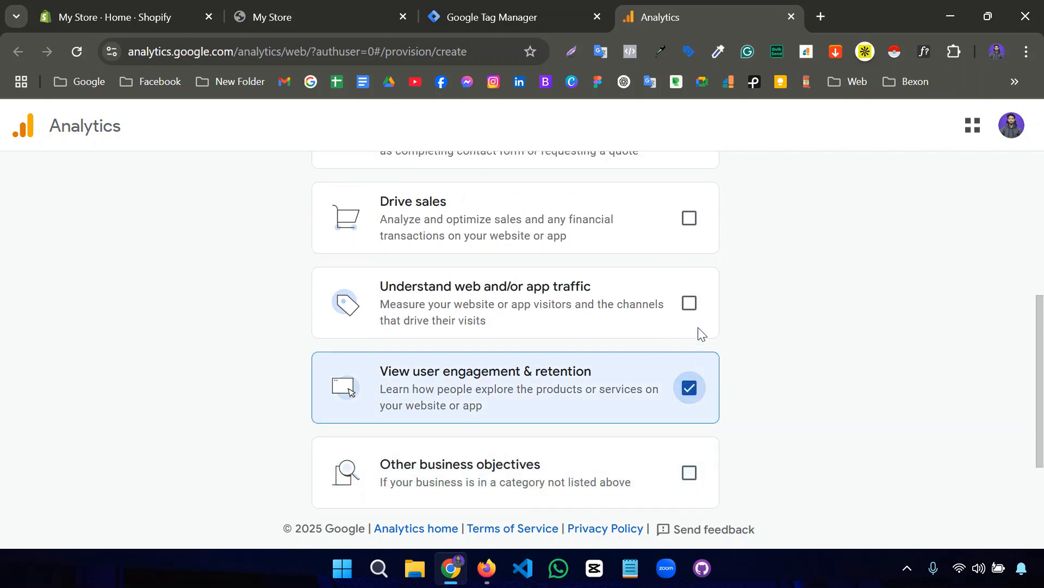
pyautogui.click(689, 303)
pyautogui.scroll(2, 695, 329)
pyautogui.click(690, 308)
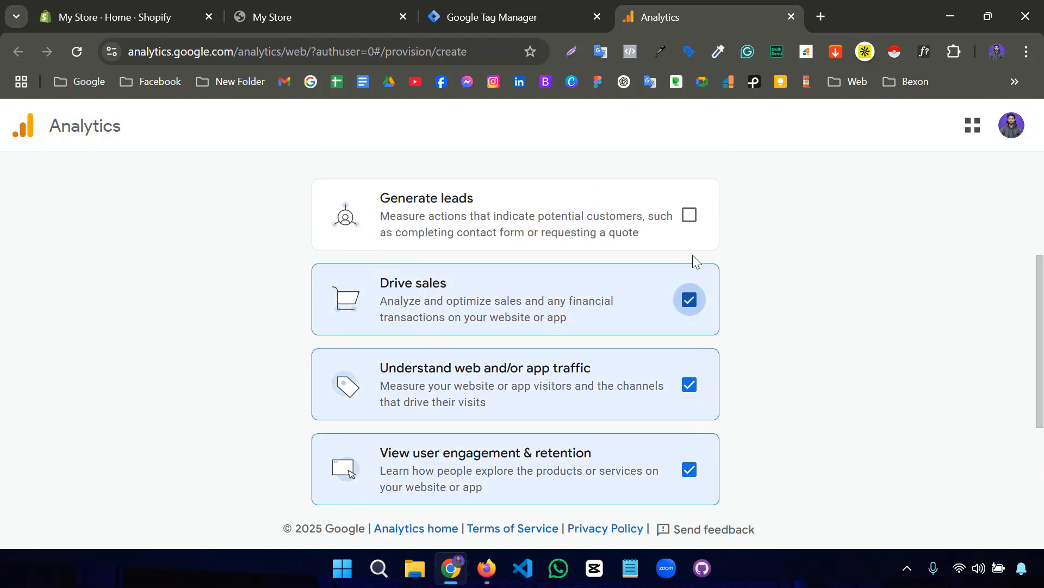
pyautogui.click(689, 215)
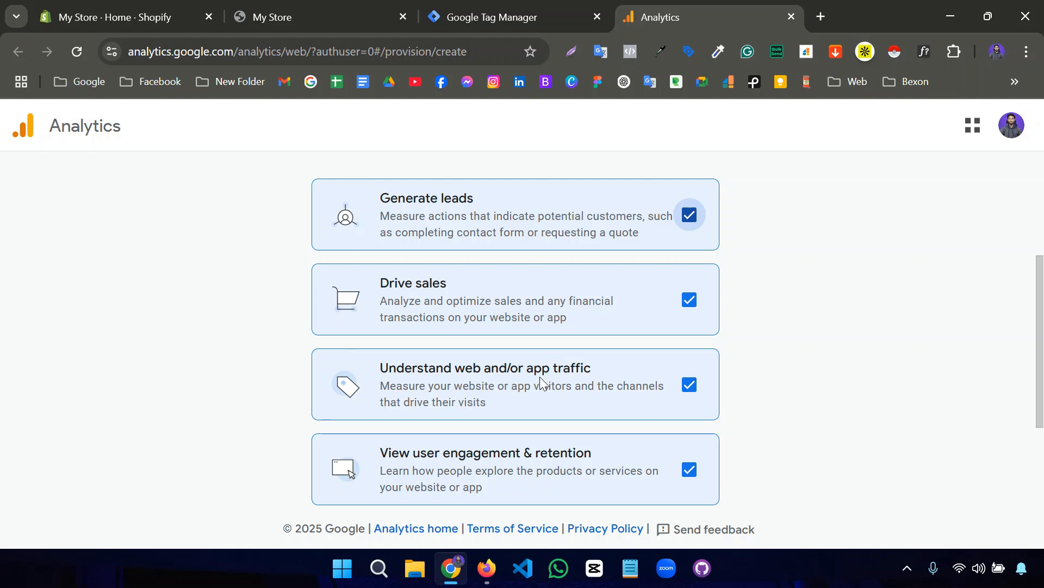
# - Create the property with the selected objectives and accept the Google Analytics Terms of Service Agreement for the United States
pyautogui.scroll(-2, 539, 381)
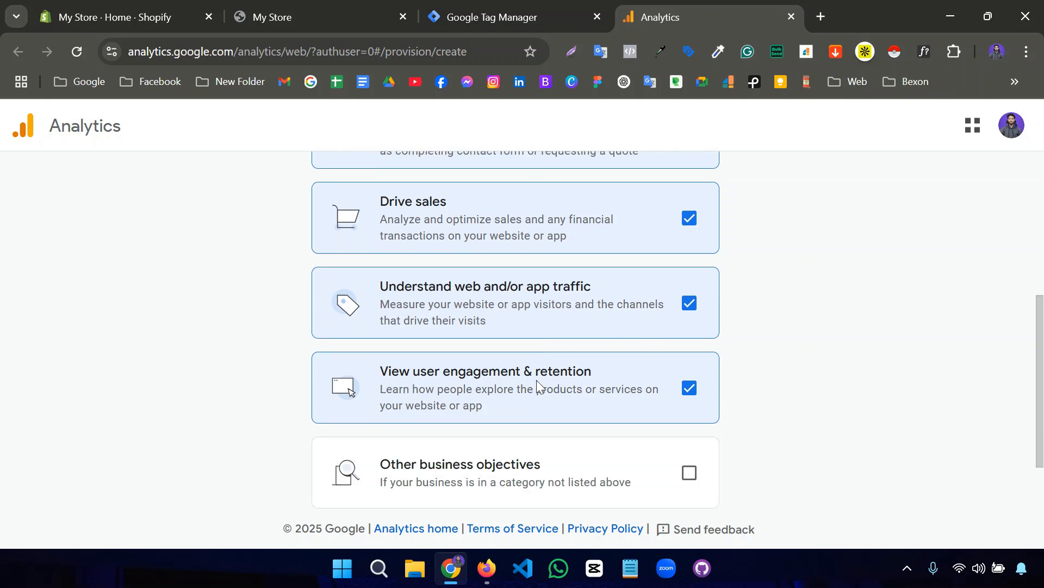
pyautogui.scroll(2, 537, 379)
pyautogui.scroll(-3, 538, 380)
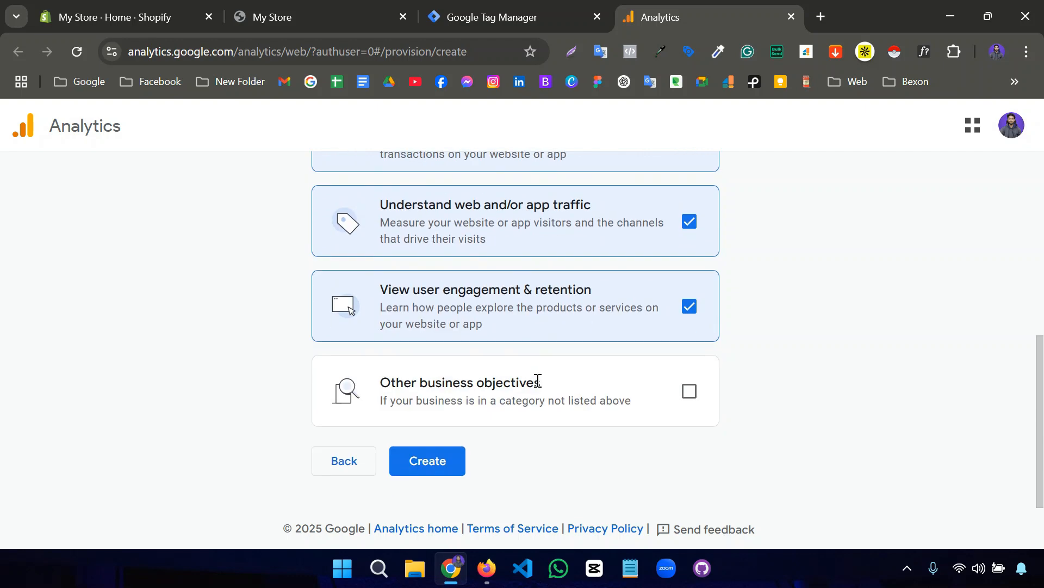
pyautogui.click(441, 466)
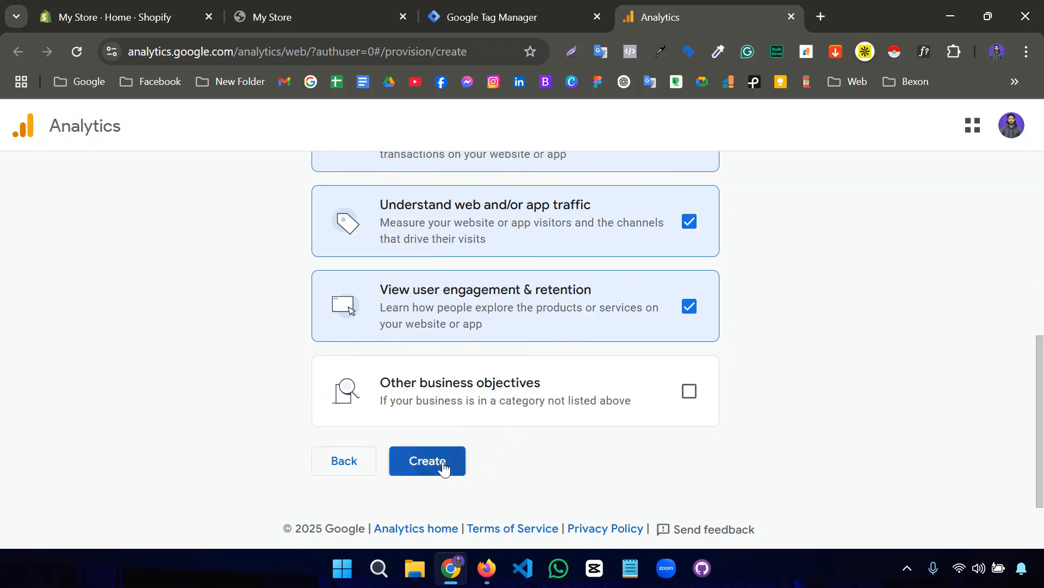
pyautogui.scroll(-10, 413, 425)
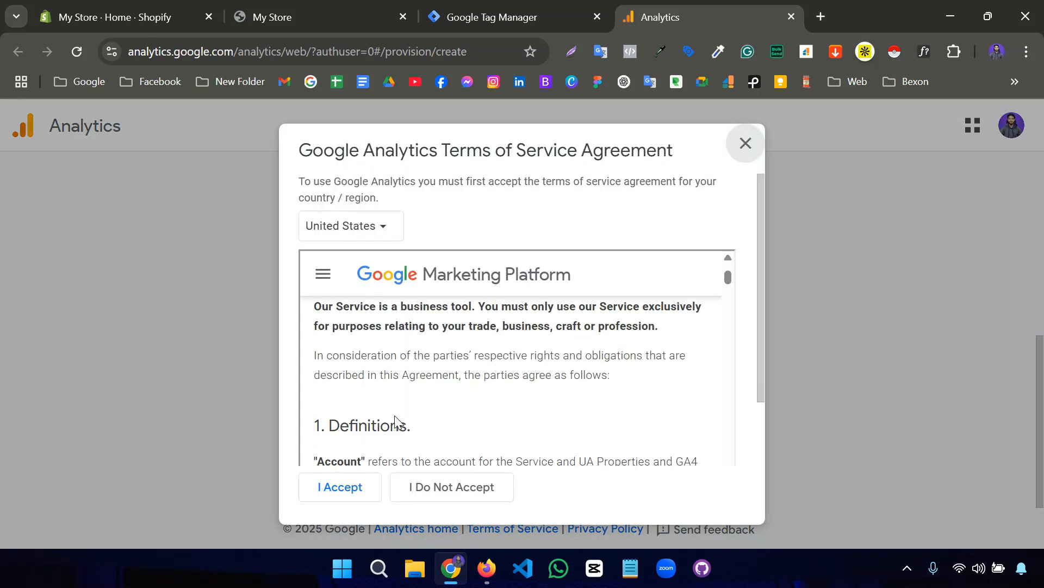
pyautogui.click(343, 487)
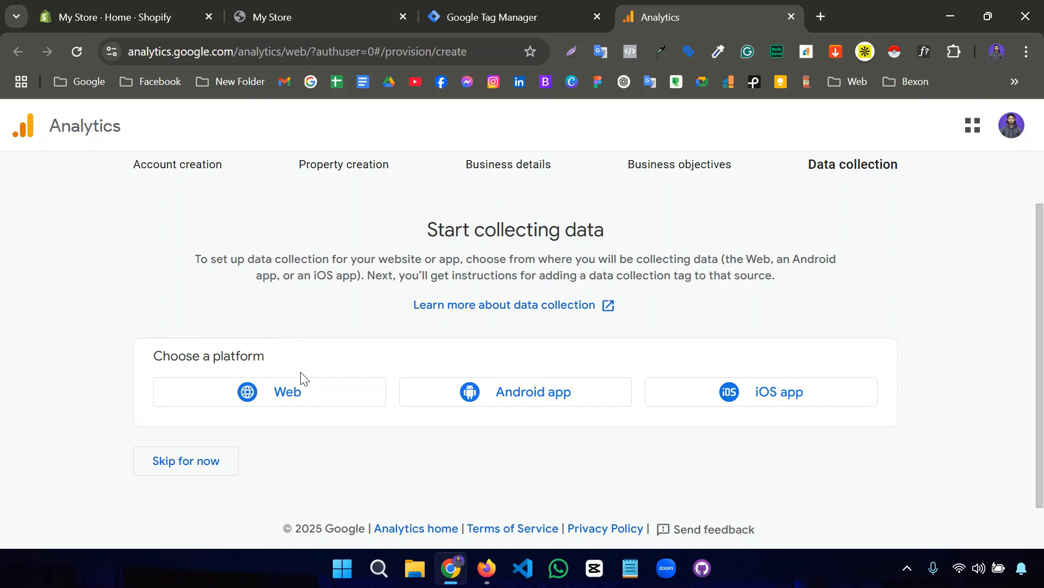
# - Choose Web as the data collection platform and set the stream's website URL to qifkx1-4y.myshopify.com without the protocol prefix or trailing slash
pyautogui.click(296, 391)
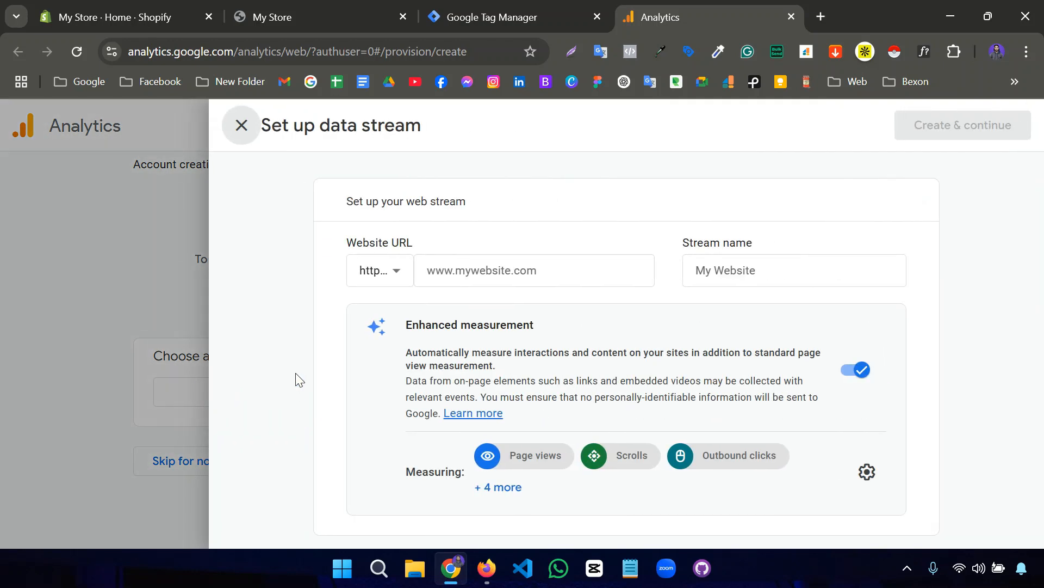
pyautogui.click(462, 270)
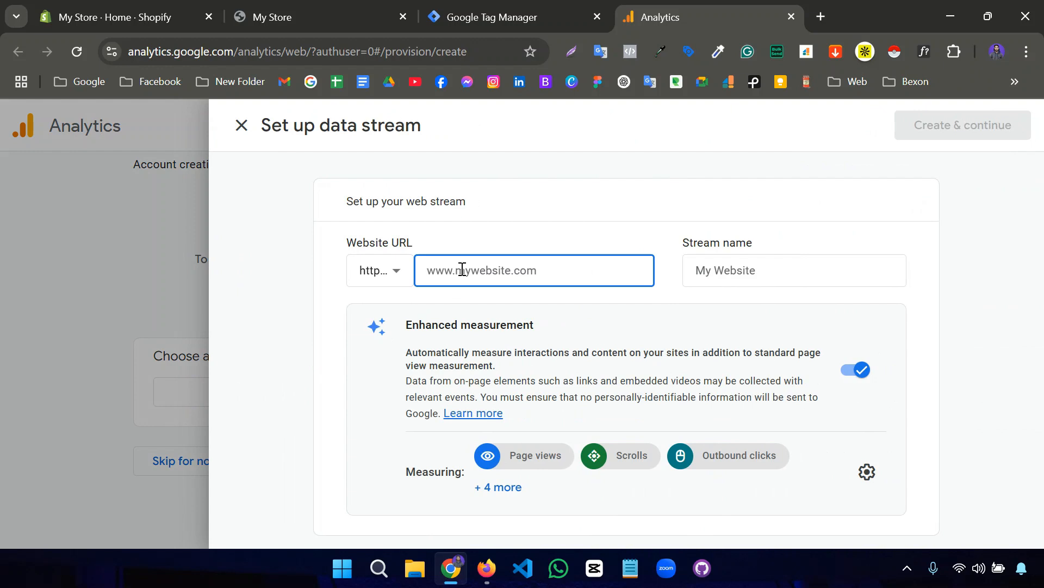
pyautogui.write('https://qifkx1-4y.myshopify.com/')
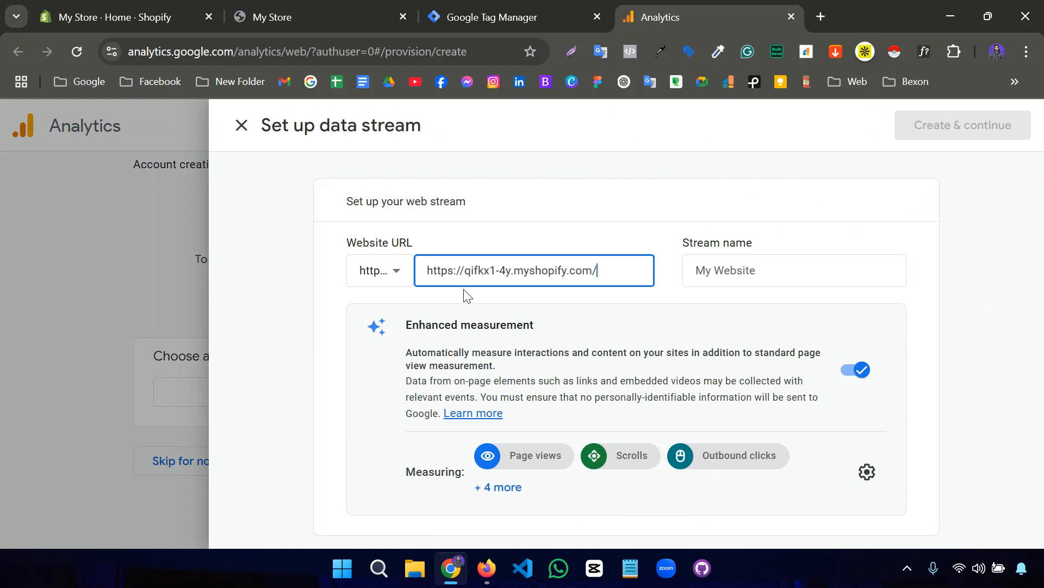
pyautogui.press('BackSpace')
pyautogui.moveTo(470, 270); pyautogui.dragTo(396, 273)
pyautogui.press('BackSpace')
pyautogui.click(470, 241)
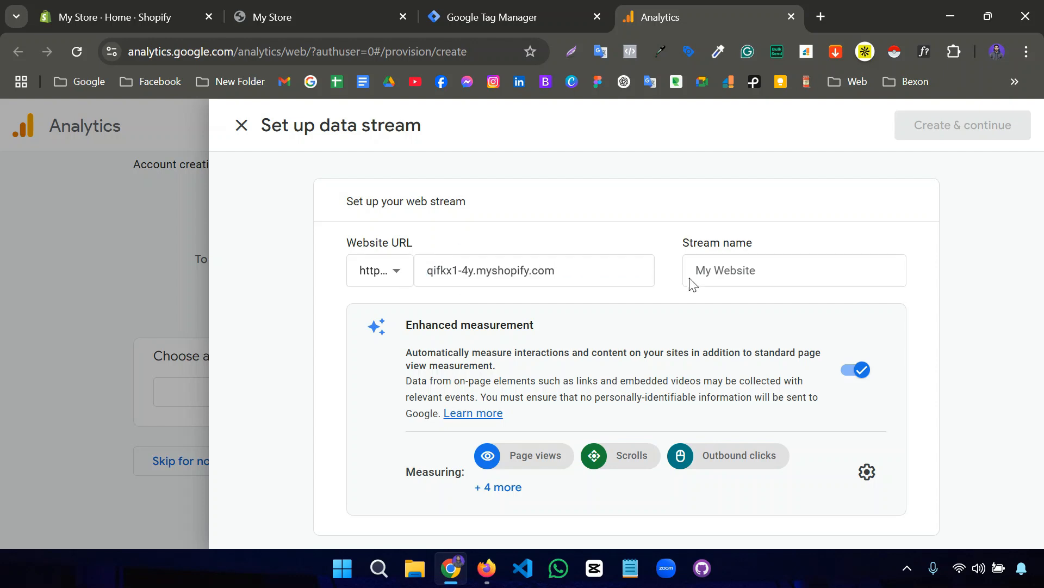
# - Name the web stream Mega Mart and create it with enhanced measurement enabled
pyautogui.click(726, 276)
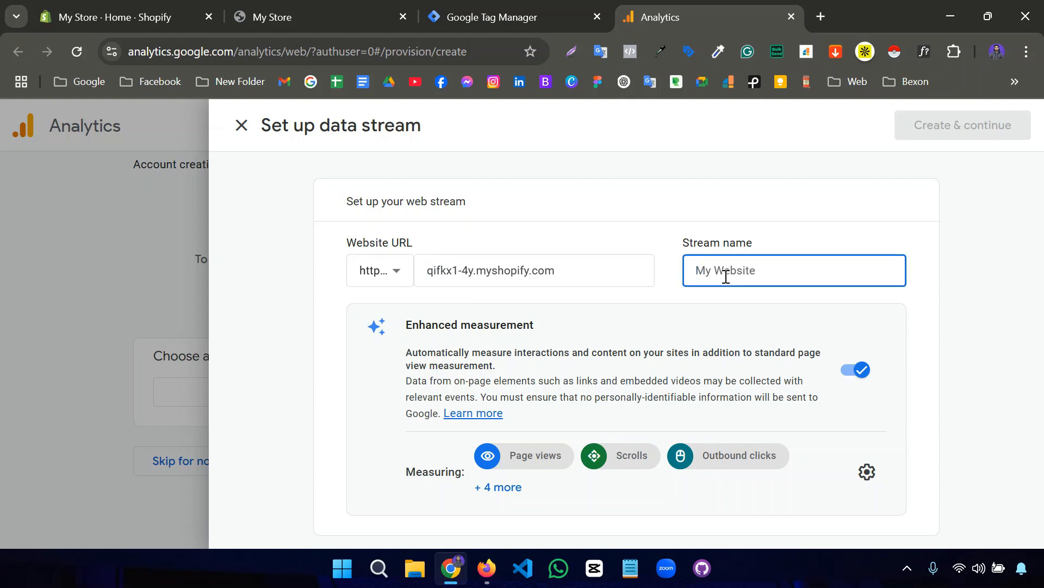
pyautogui.write('Mega Mart')
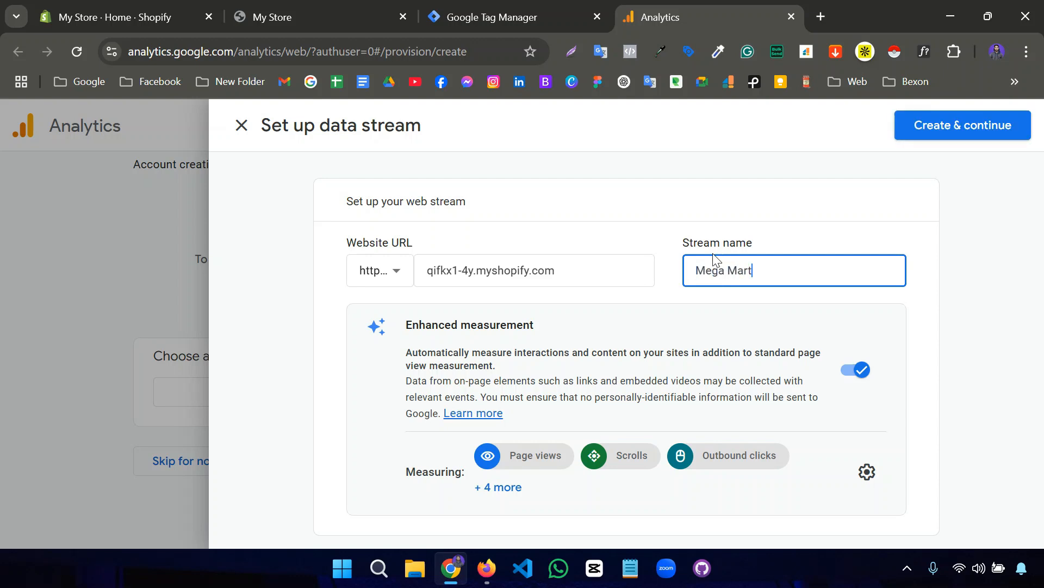
pyautogui.click(680, 243)
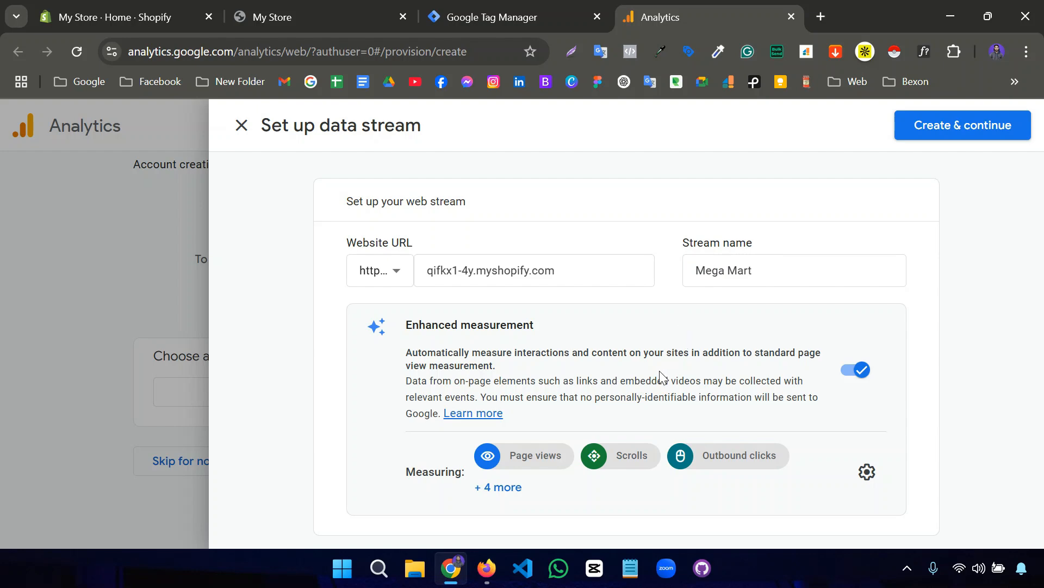
pyautogui.click(941, 127)
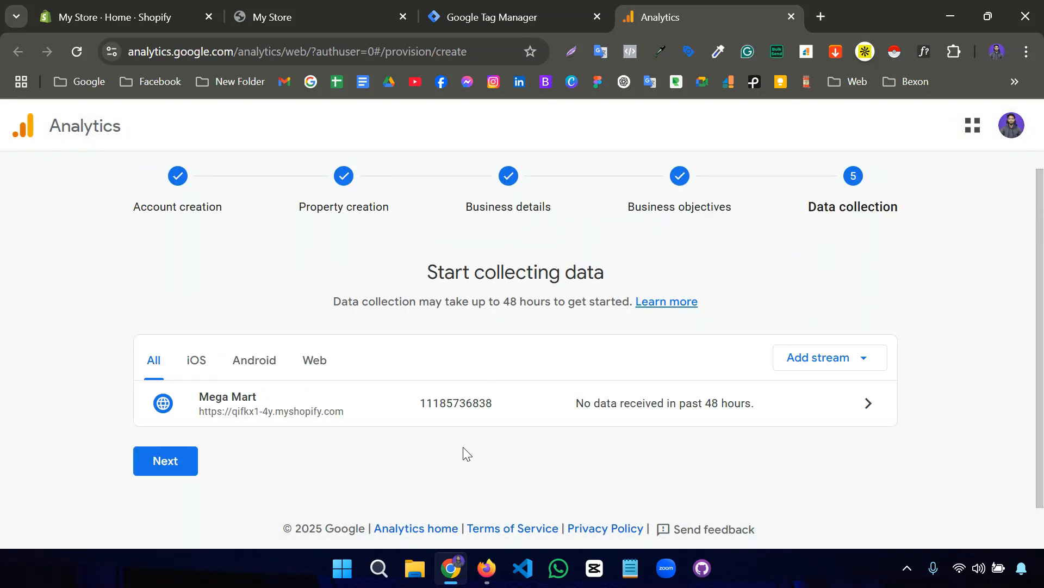
# - Open the Mega Mart web stream's details and copy its Measurement ID
pyautogui.click(276, 406)
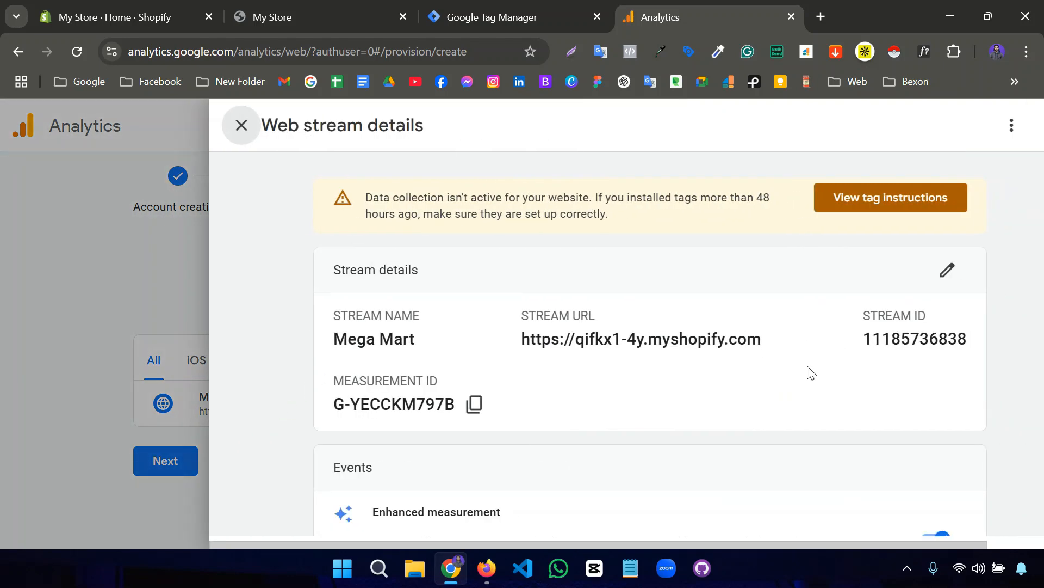
pyautogui.click(471, 412)
pyautogui.scroll(-6, 574, 402)
pyautogui.scroll(4, 573, 400)
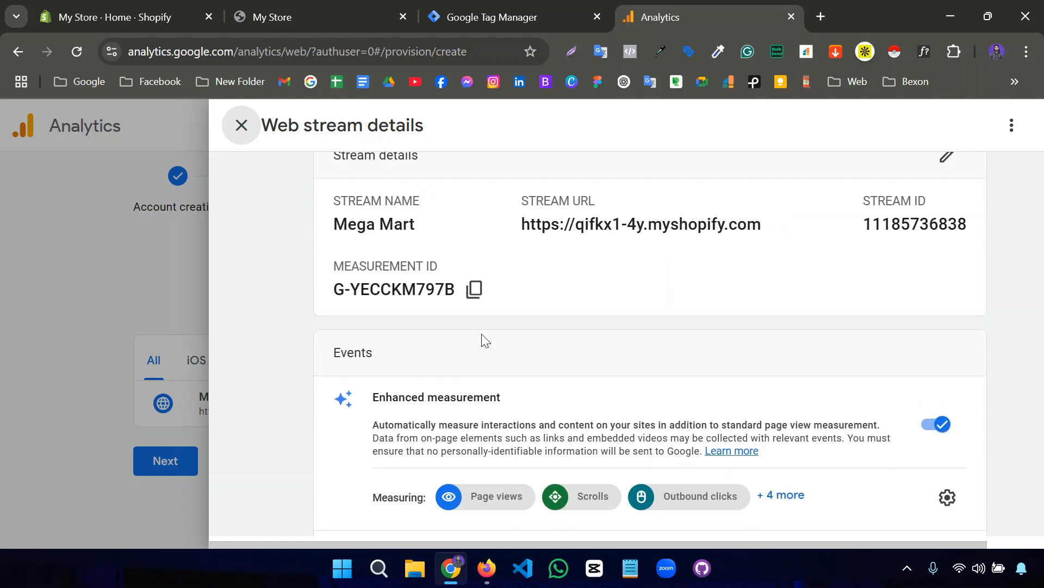
pyautogui.scroll(2, 481, 359)
pyautogui.click(473, 405)
pyautogui.scroll(-3, 567, 402)
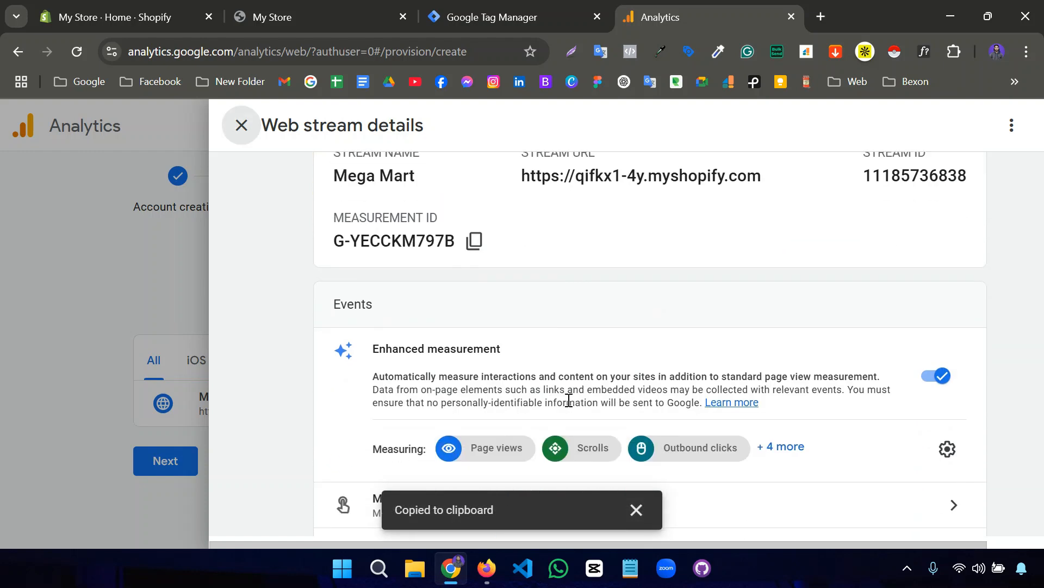
pyautogui.scroll(-6, 569, 403)
pyautogui.scroll(8, 569, 407)
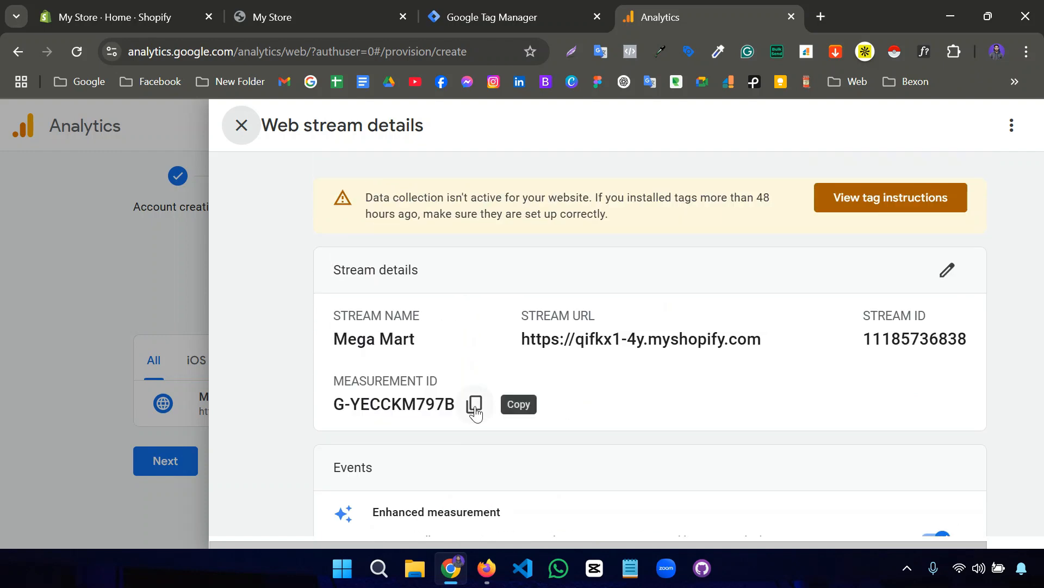
# - Switch to Google Tag Manager and start a new tag in the container, using the Google Tag type from the Google Analytics category
pyautogui.click(490, 20)
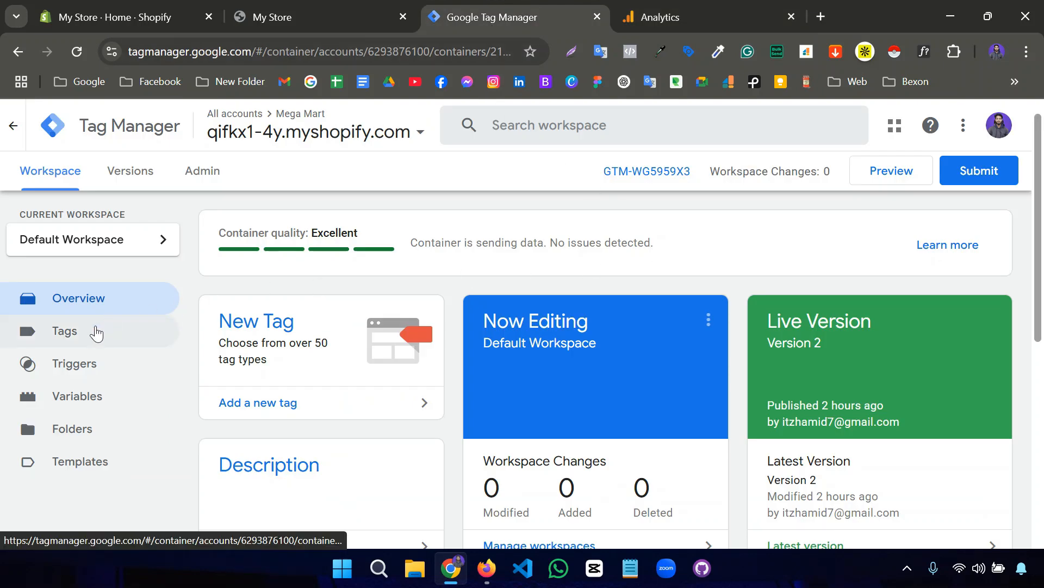
pyautogui.click(93, 333)
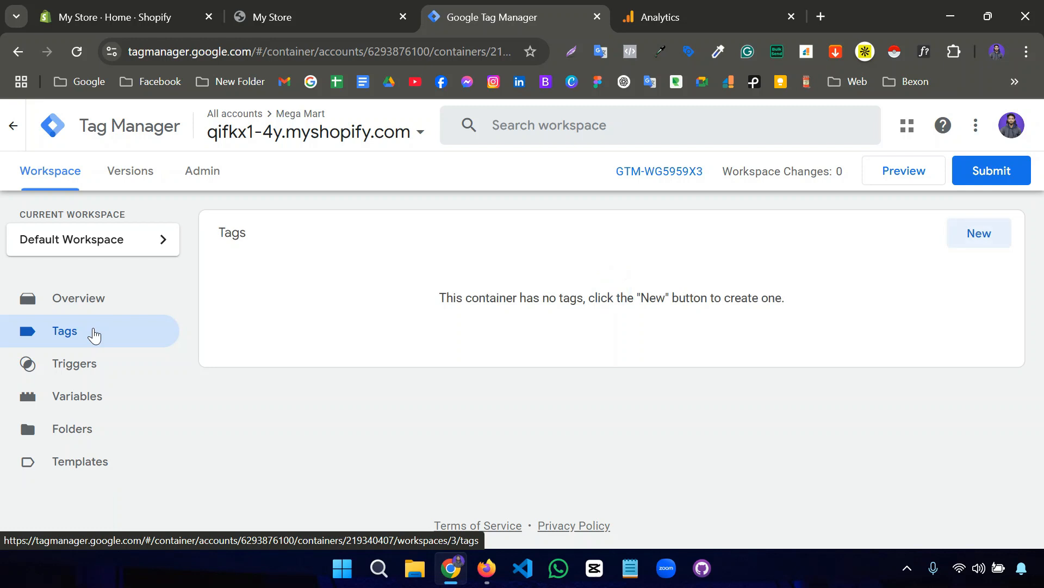
pyautogui.click(959, 246)
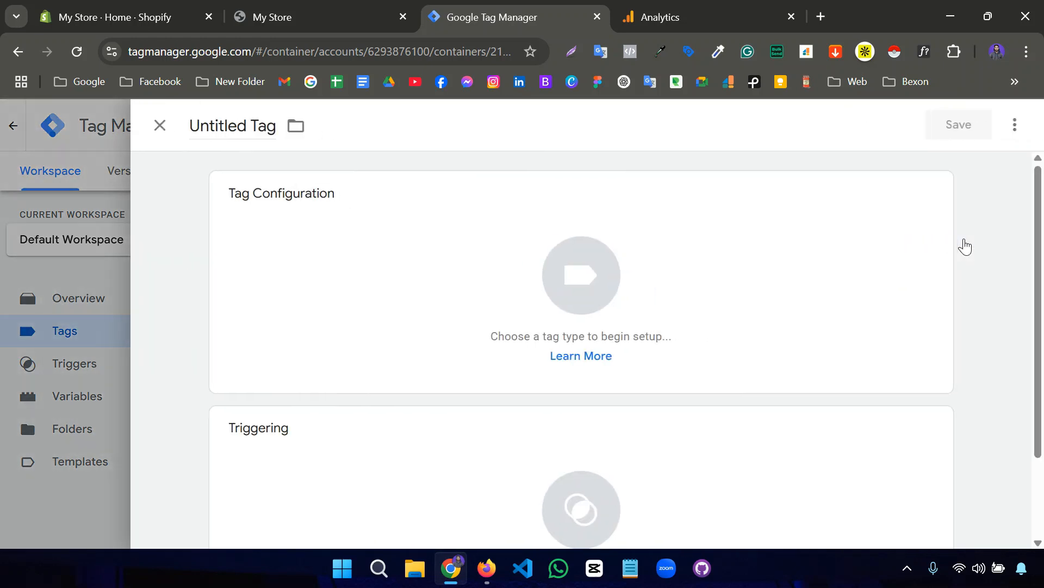
pyautogui.click(381, 277)
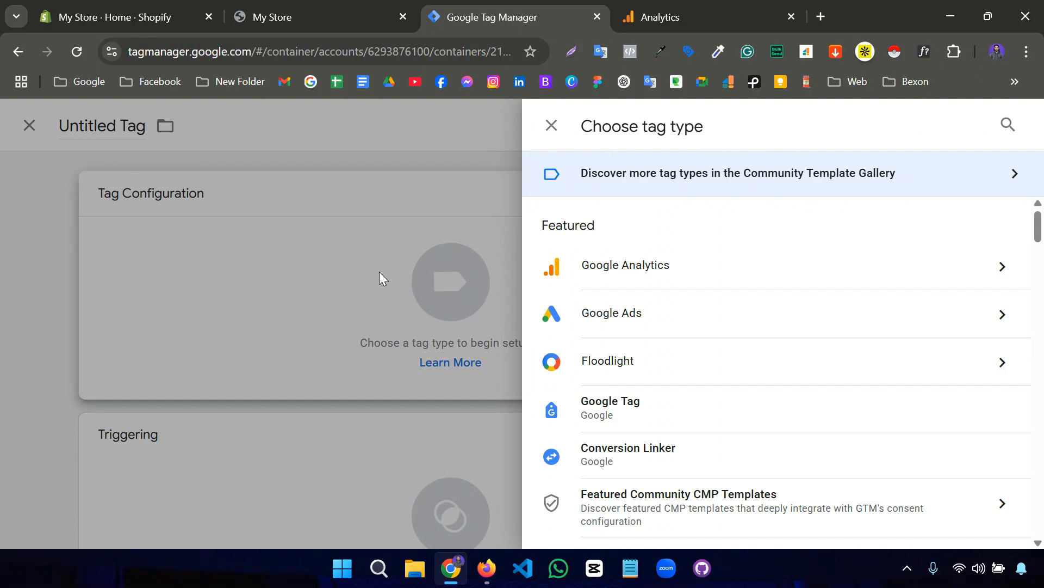
pyautogui.click(620, 266)
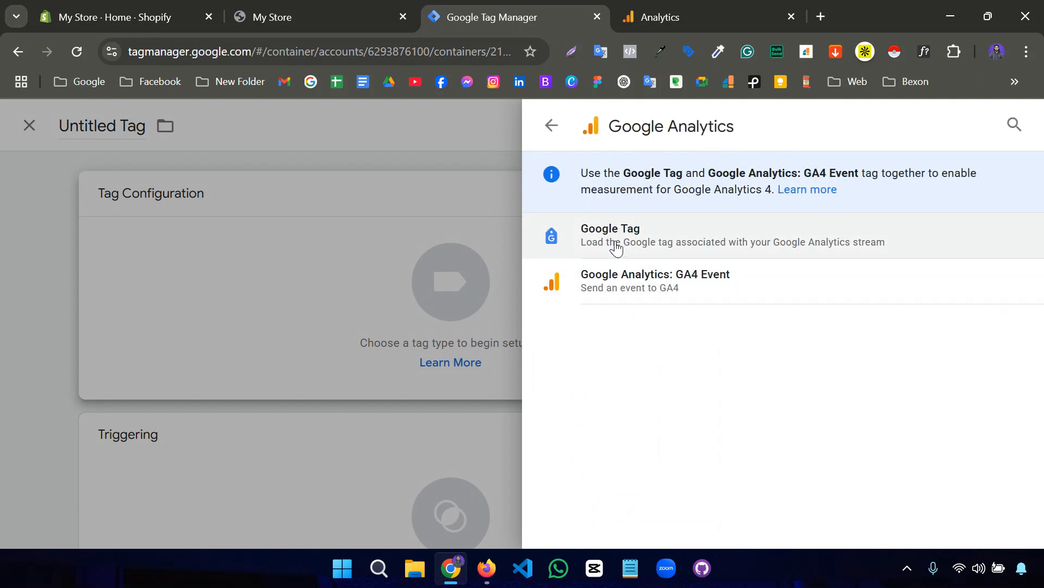
pyautogui.click(616, 248)
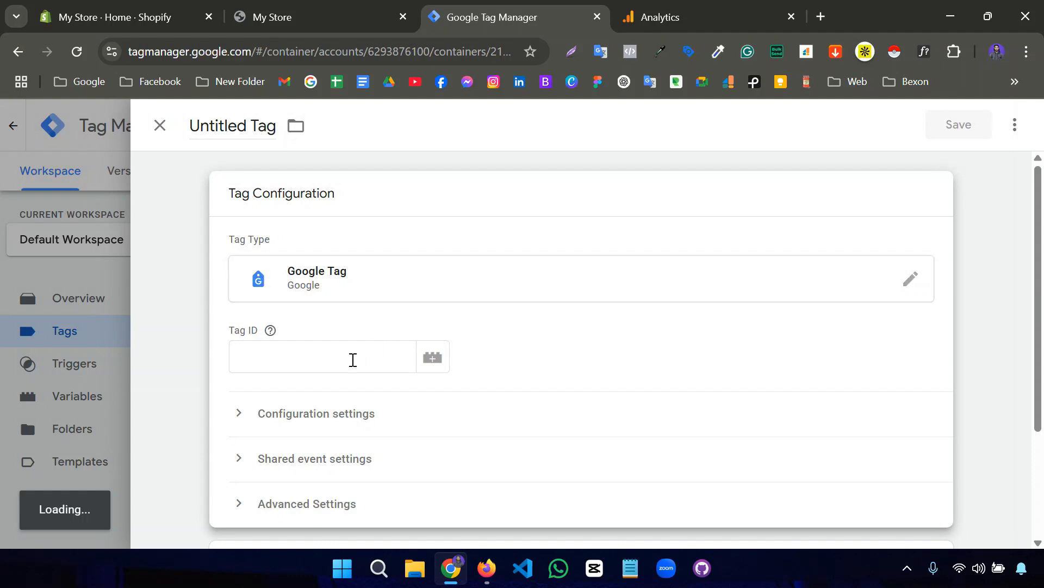
# - Set the tag's ID to the copied Measurement ID and name the tag Google Analytics
pyautogui.click(349, 364)
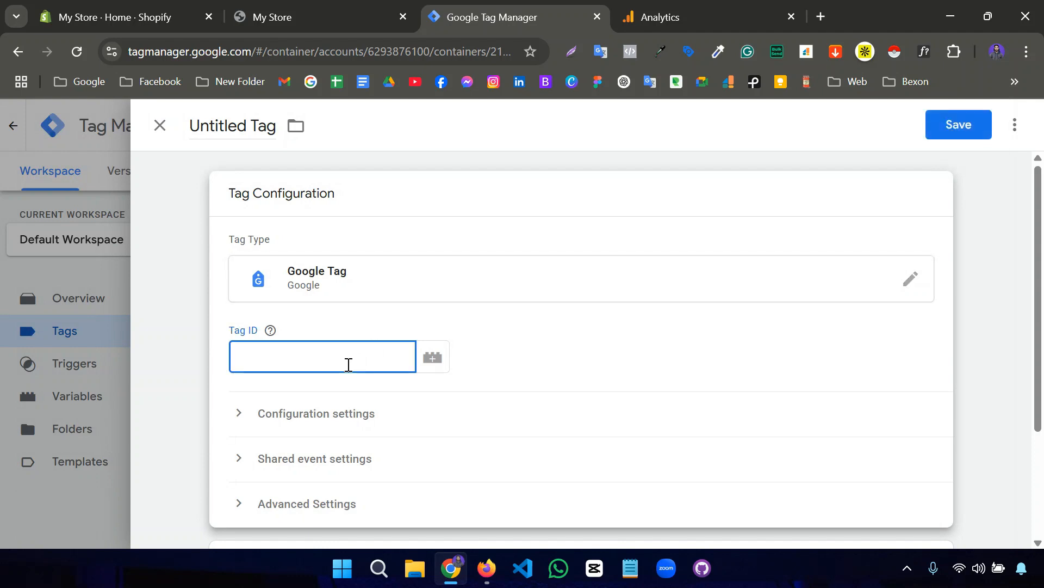
pyautogui.hotkey('ctrl', 'v')
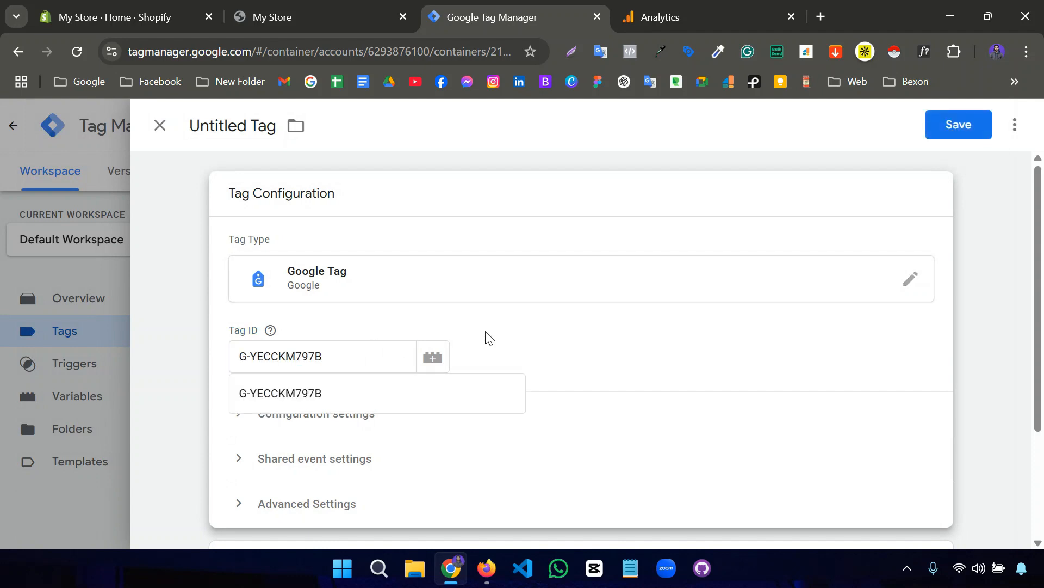
pyautogui.click(260, 133)
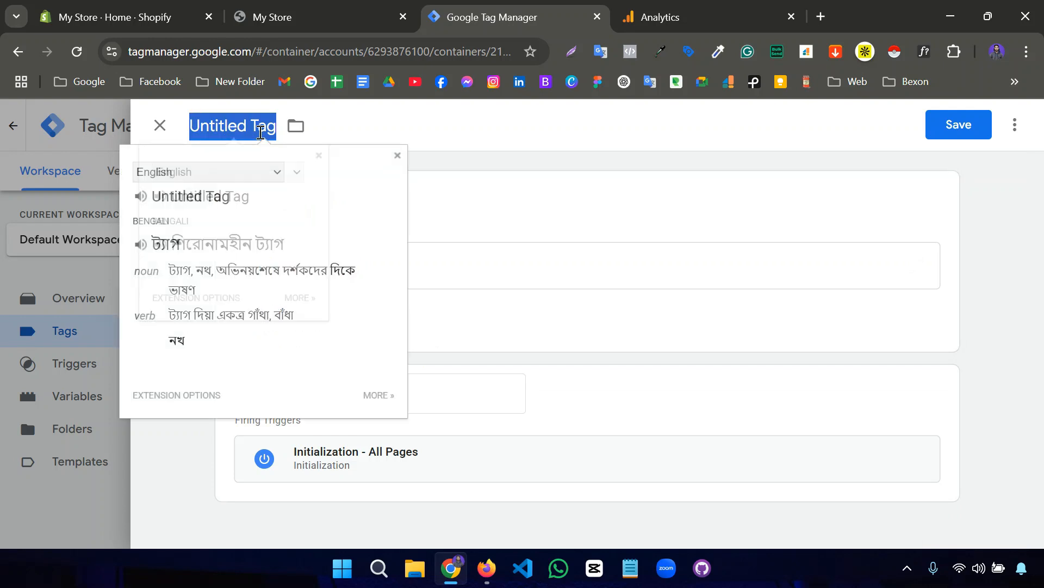
pyautogui.write('G')
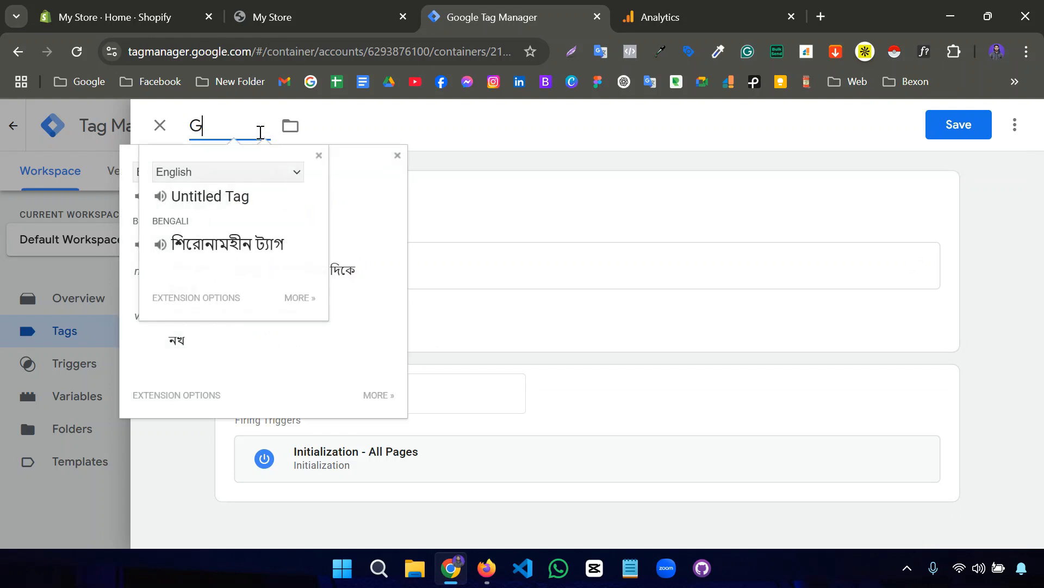
pyautogui.write('oogle Analytics')
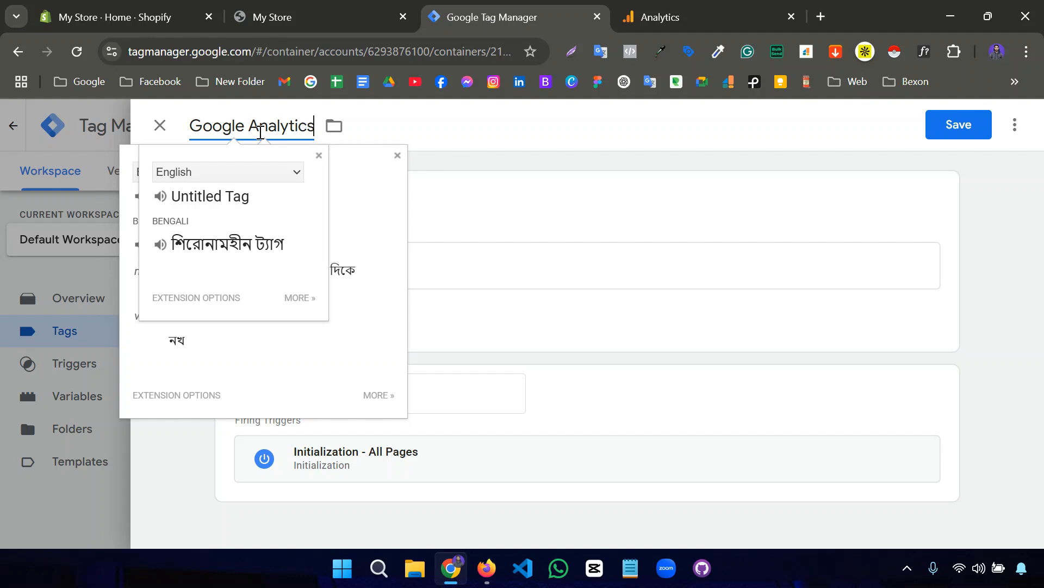
pyautogui.click(417, 136)
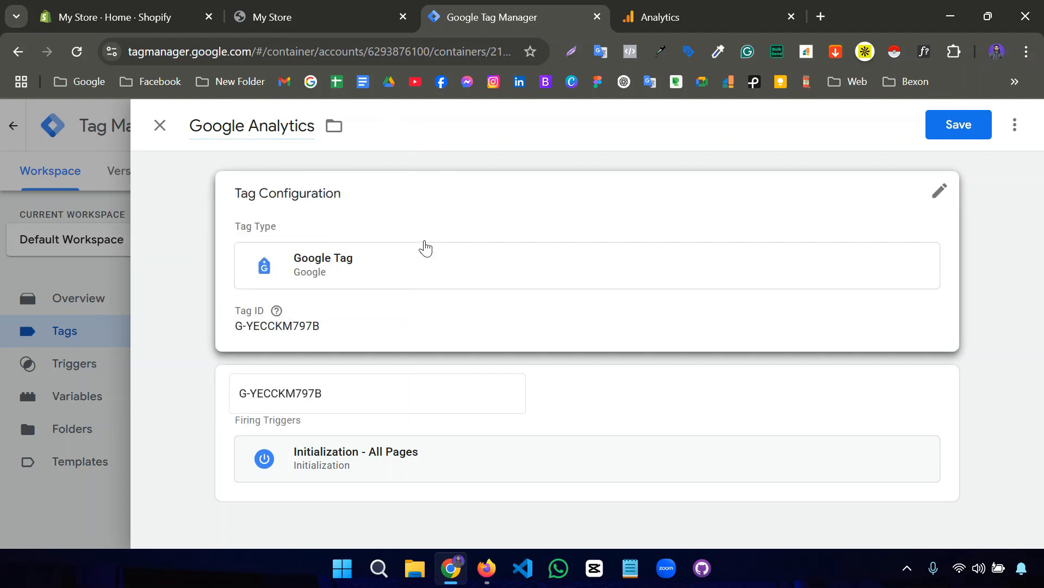
# - Replace the tag's Initialization - All Pages firing trigger with the All Pages page view trigger and save the tag
pyautogui.click(564, 418)
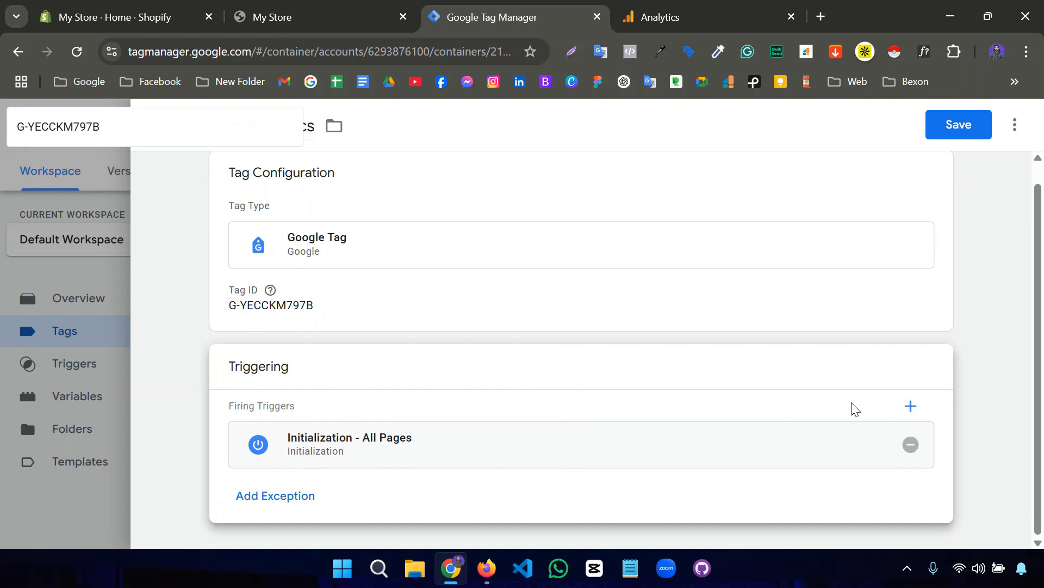
pyautogui.click(909, 446)
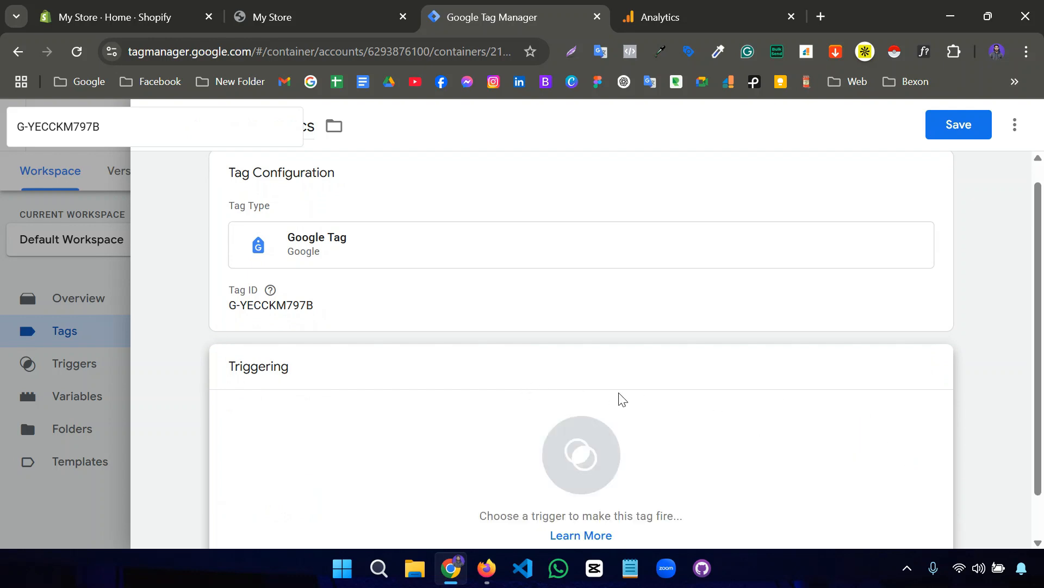
pyautogui.scroll(-1, 621, 398)
pyautogui.click(402, 394)
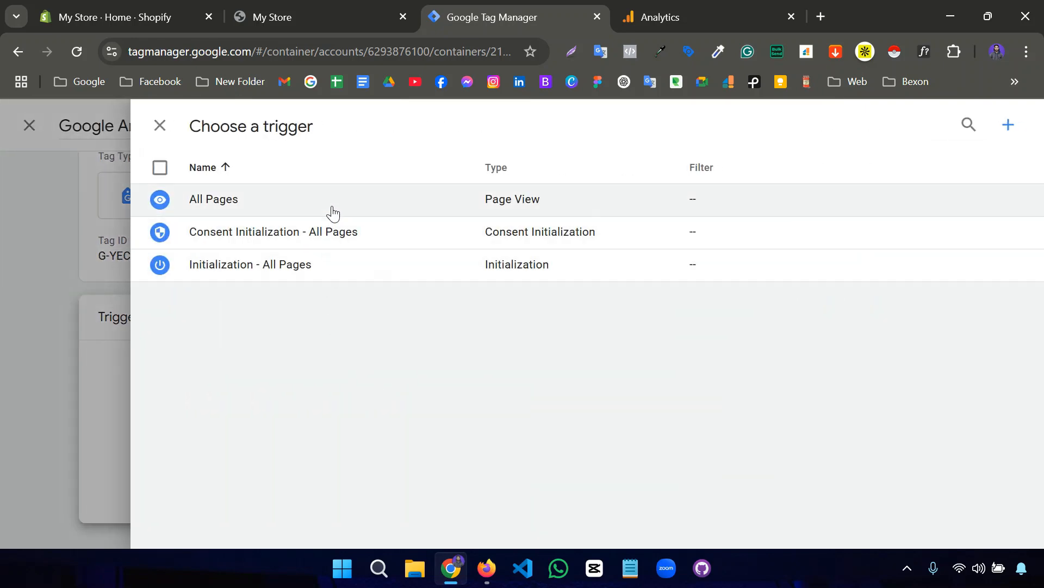
pyautogui.click(334, 213)
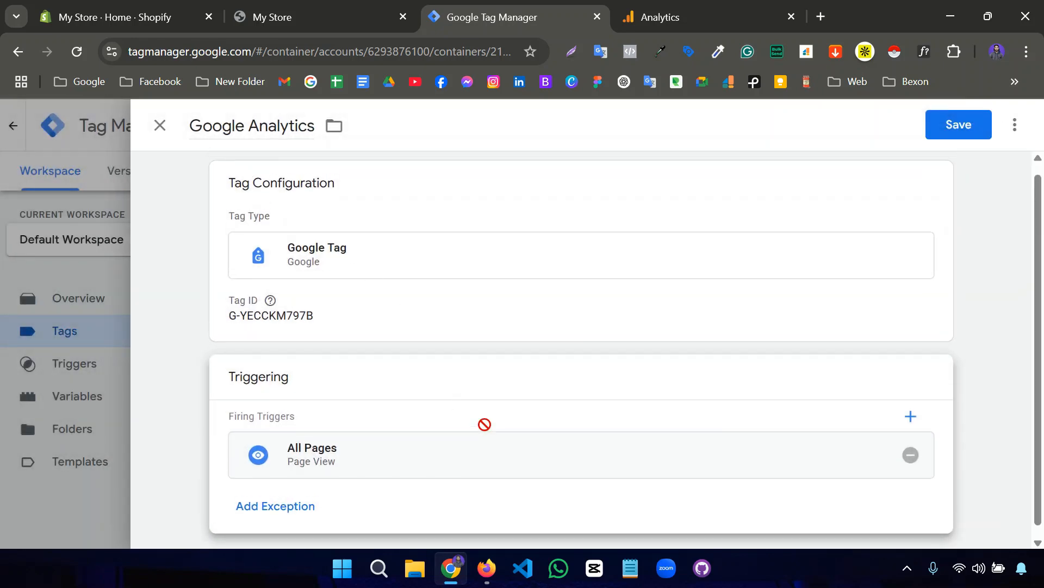
pyautogui.click(957, 127)
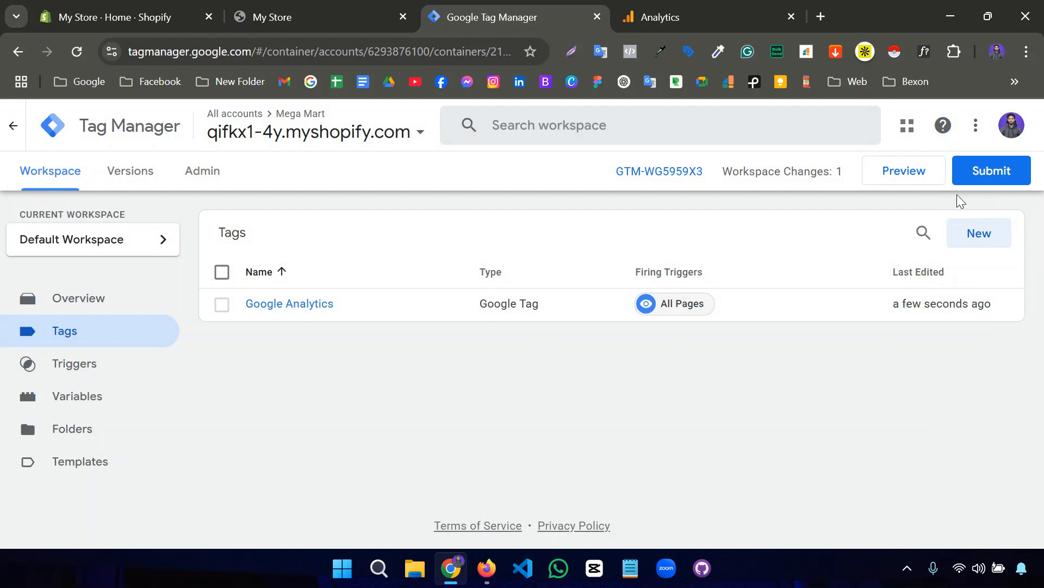
# - Publish the workspace changes as a new version named Google Analytics and return to the workspace overview
pyautogui.click(981, 171)
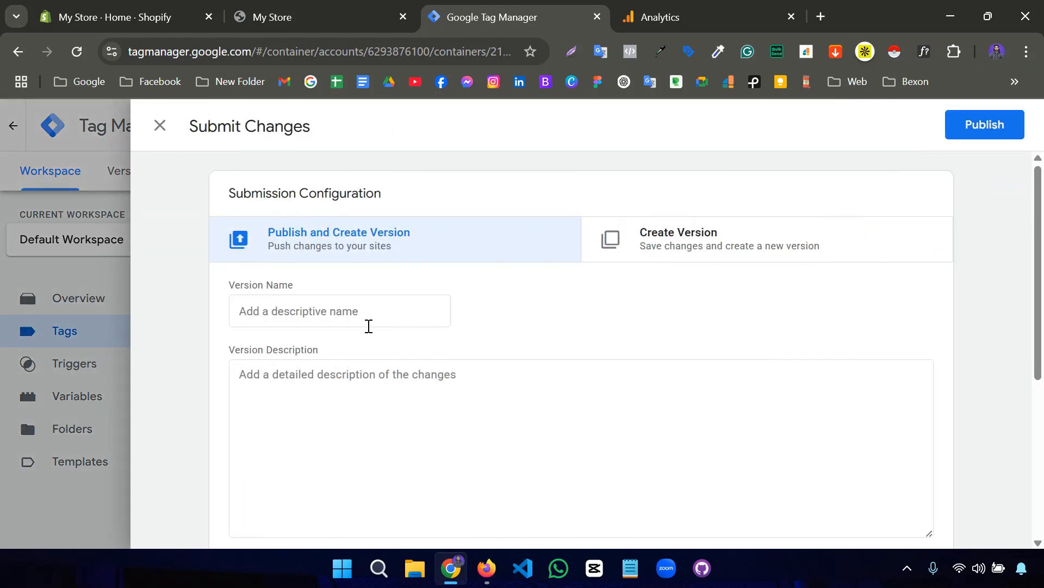
pyautogui.click(341, 317)
pyautogui.write('Google Analytics')
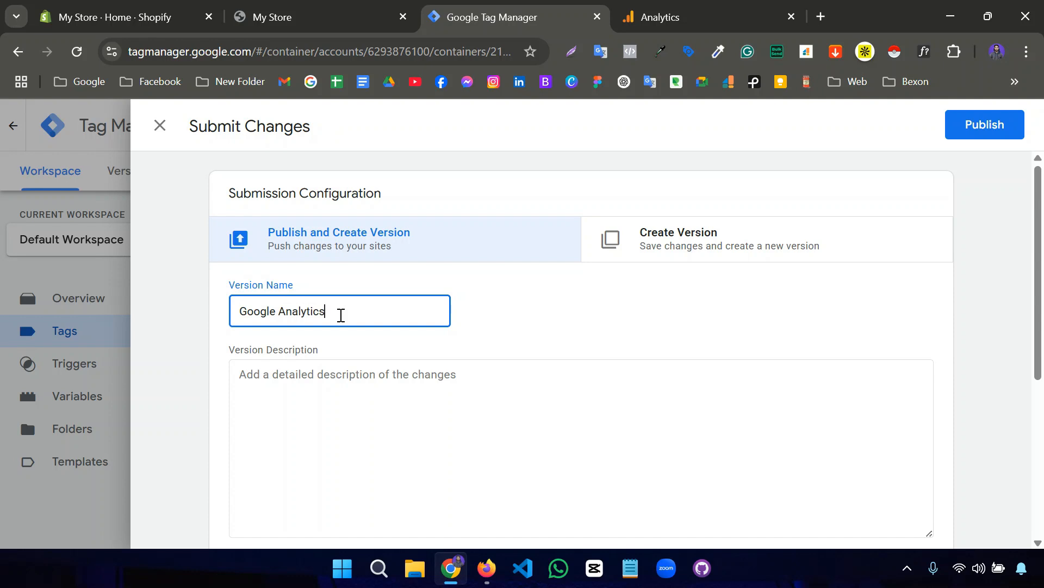
pyautogui.click(961, 135)
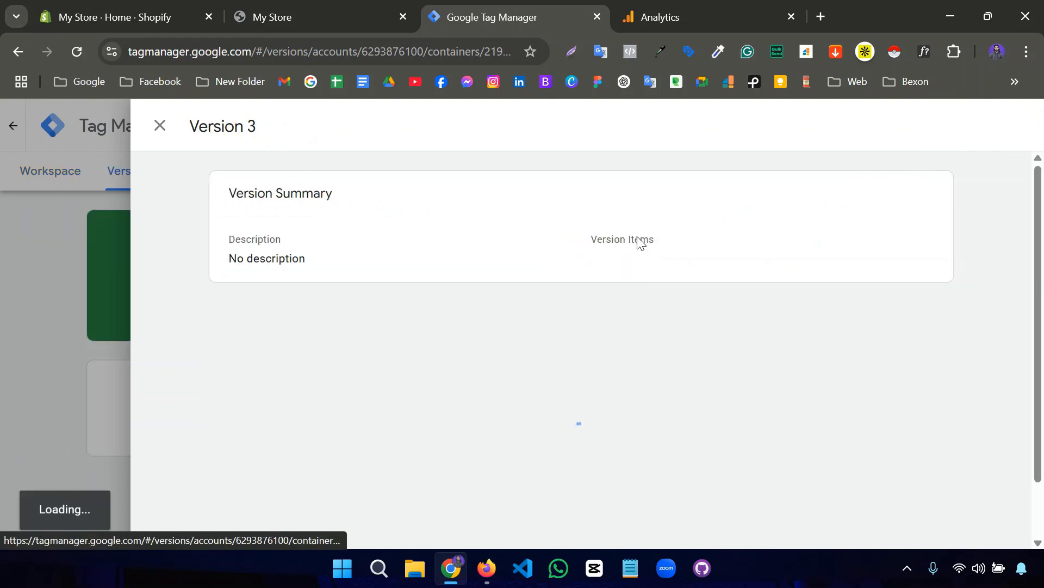
pyautogui.click(160, 126)
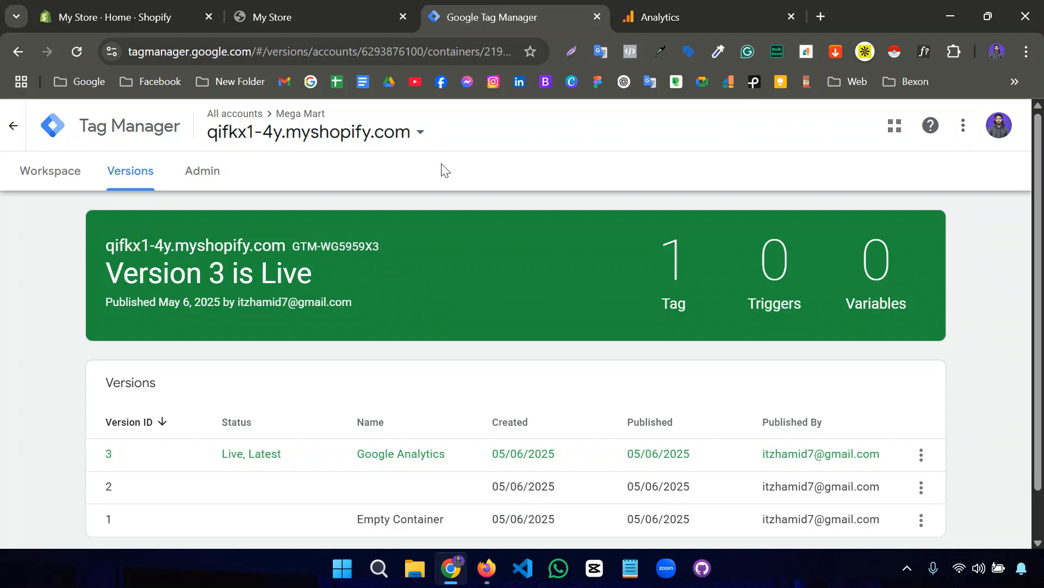
pyautogui.click(43, 174)
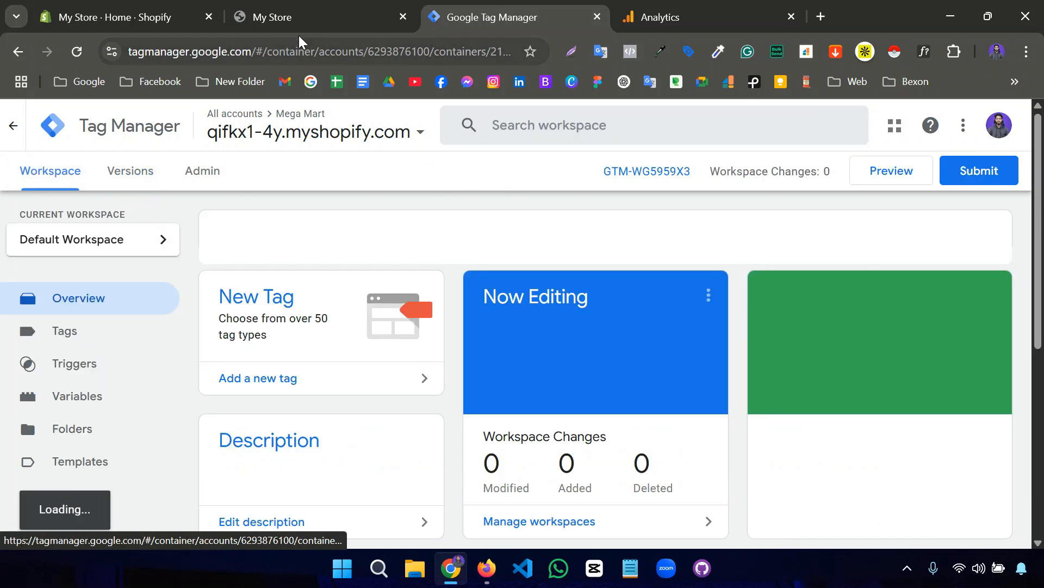
# - Examine the Google tags on the My Store storefront with Tag Assistant, including the hits sent by the Mega Mart tag
pyautogui.click(302, 17)
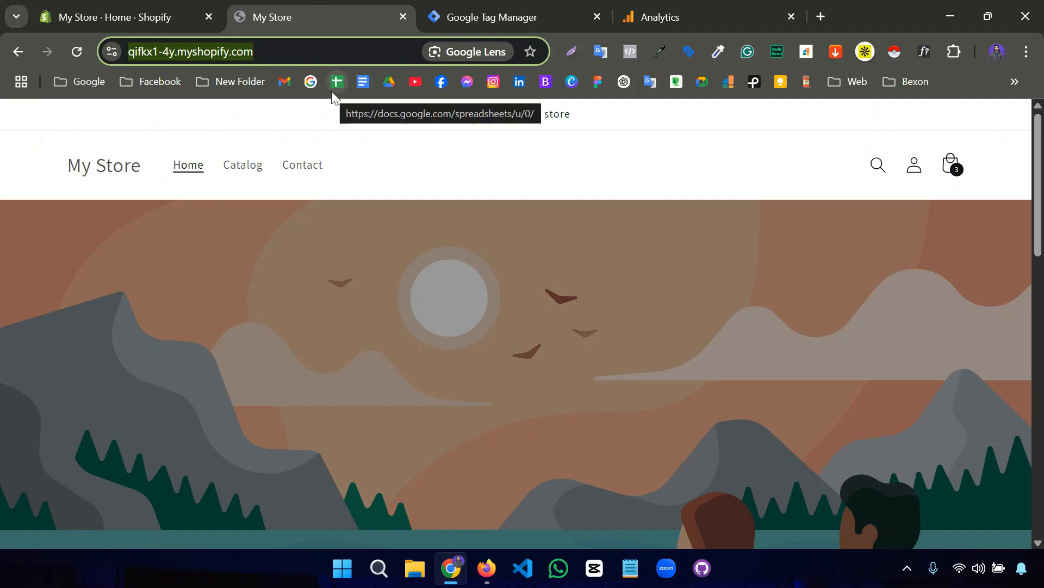
pyautogui.click(379, 154)
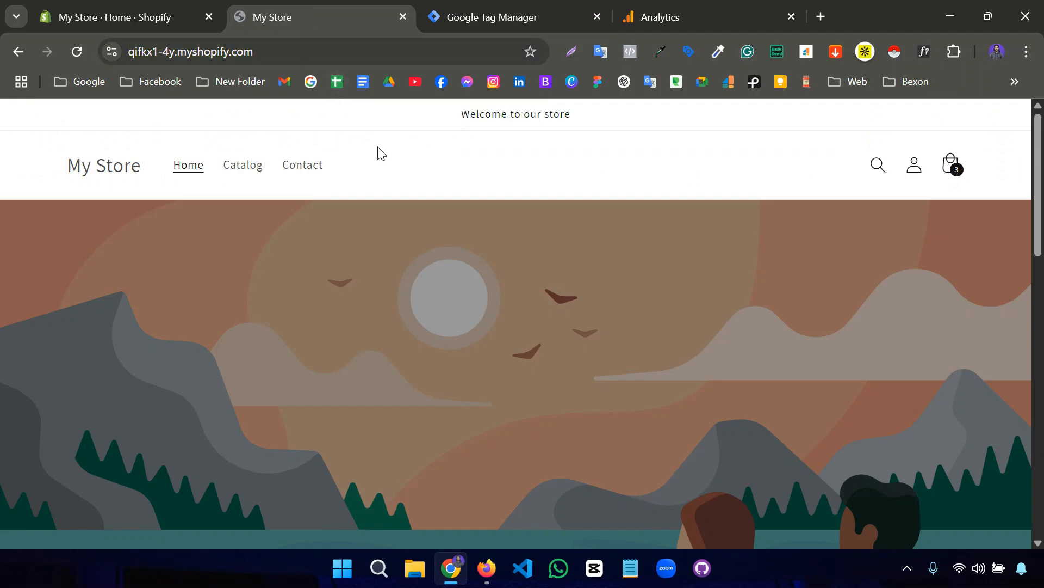
pyautogui.click(683, 52)
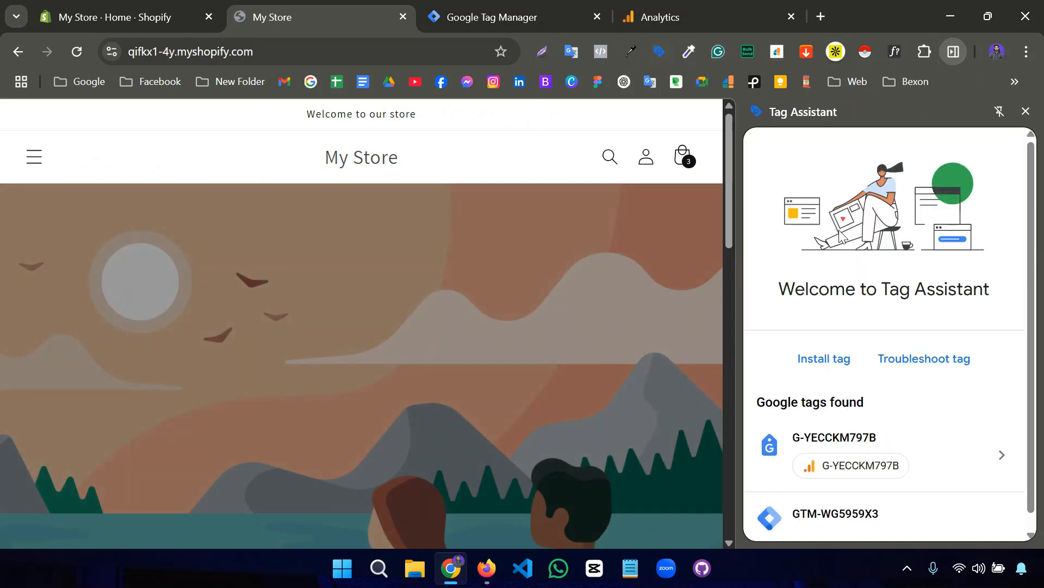
pyautogui.scroll(-1, 838, 235)
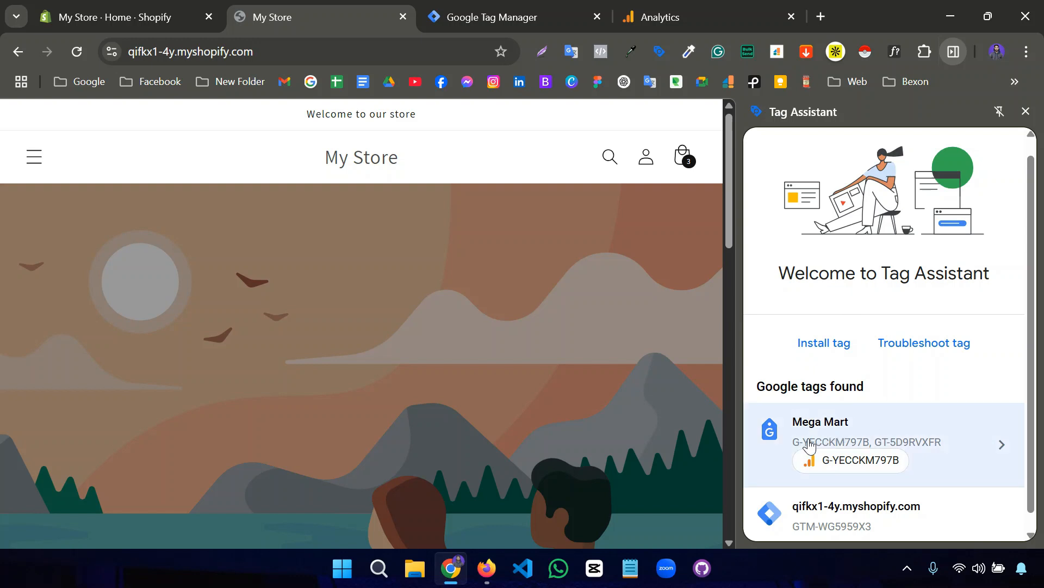
pyautogui.scroll(-1, 784, 489)
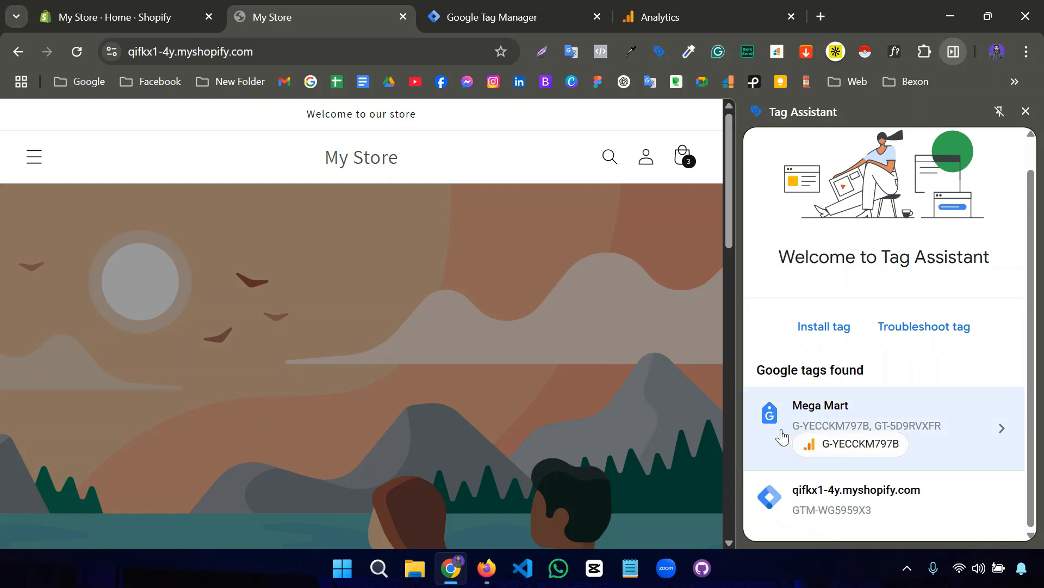
pyautogui.click(951, 436)
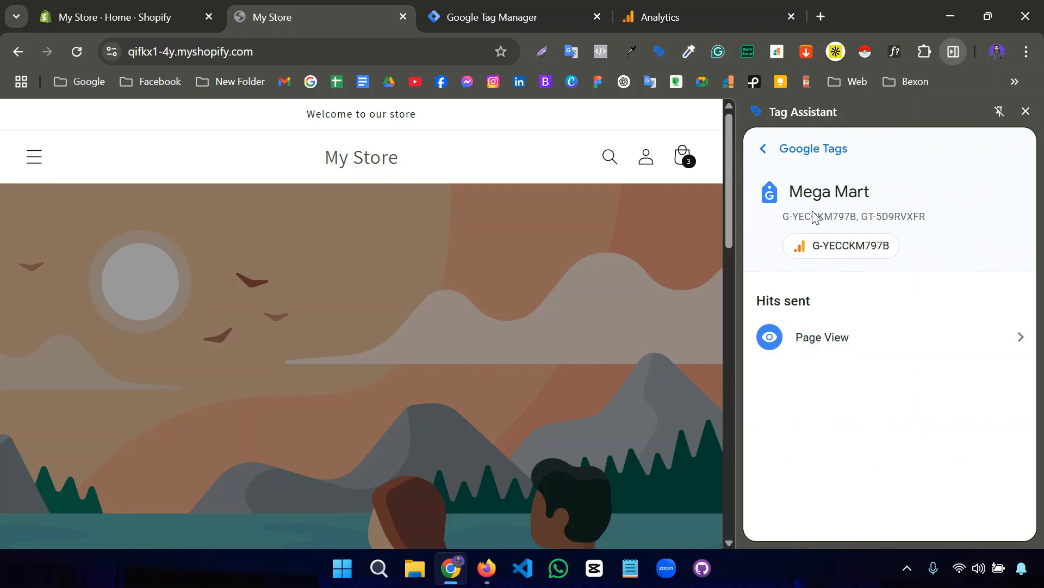
pyautogui.click(767, 155)
# - Switch to Google Analytics, close the web stream details and finish the data collection setup through to the property's home page
pyautogui.click(661, 18)
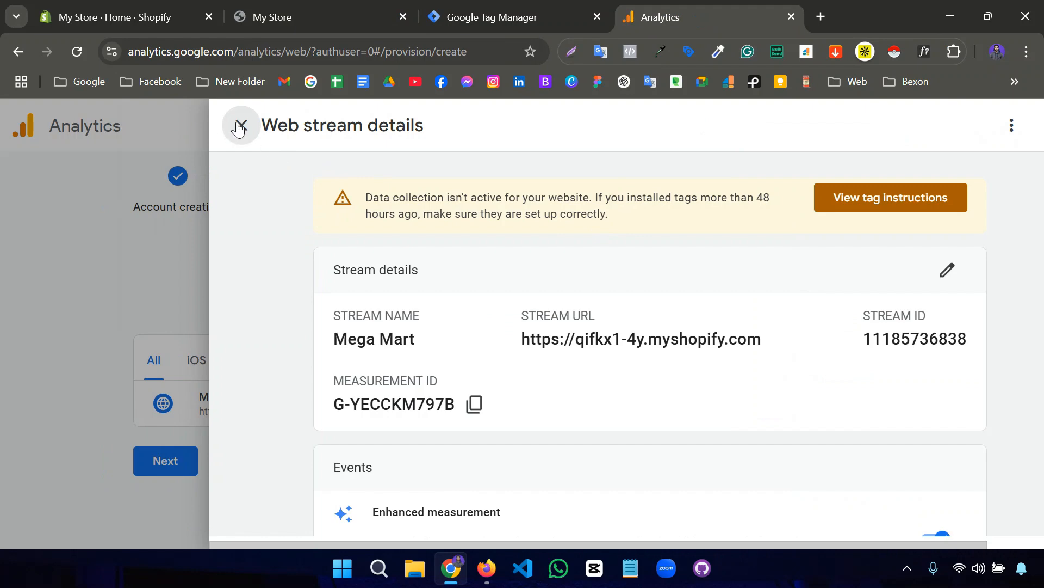
pyautogui.click(239, 127)
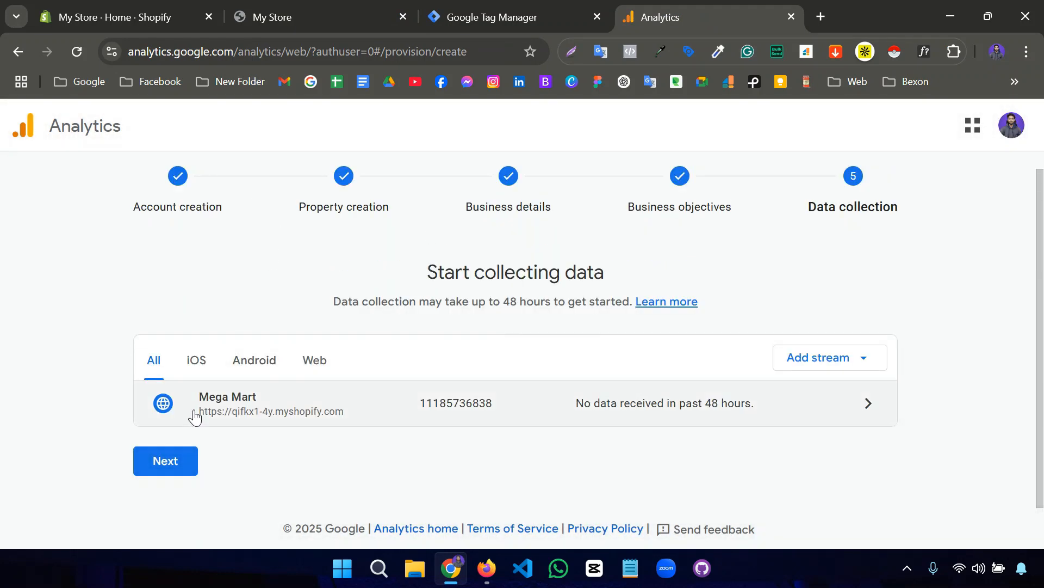
pyautogui.click(171, 463)
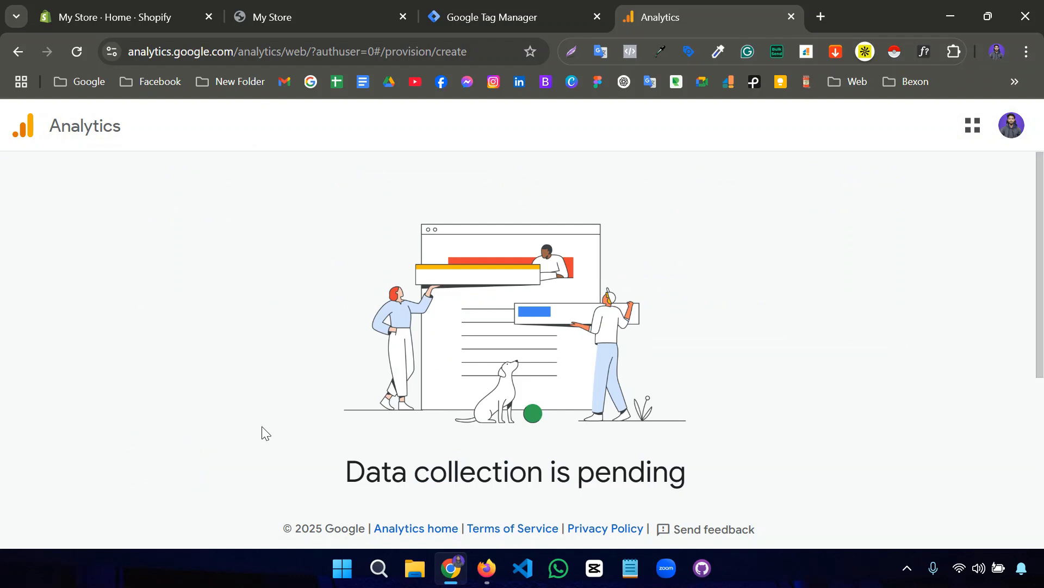
pyautogui.scroll(-2, 263, 423)
pyautogui.scroll(-2, 312, 361)
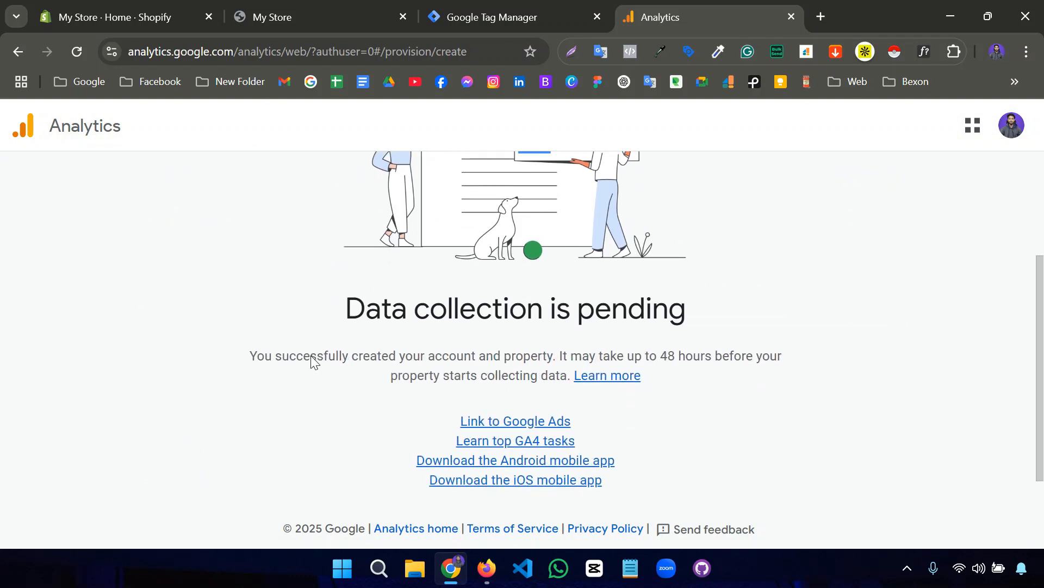
pyautogui.scroll(-1, 291, 358)
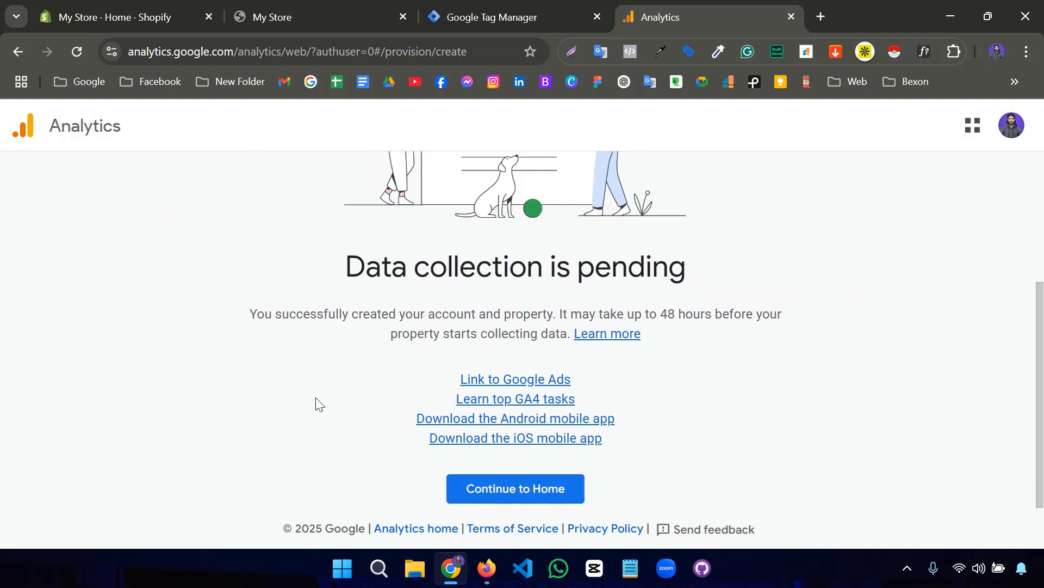
pyautogui.click(499, 490)
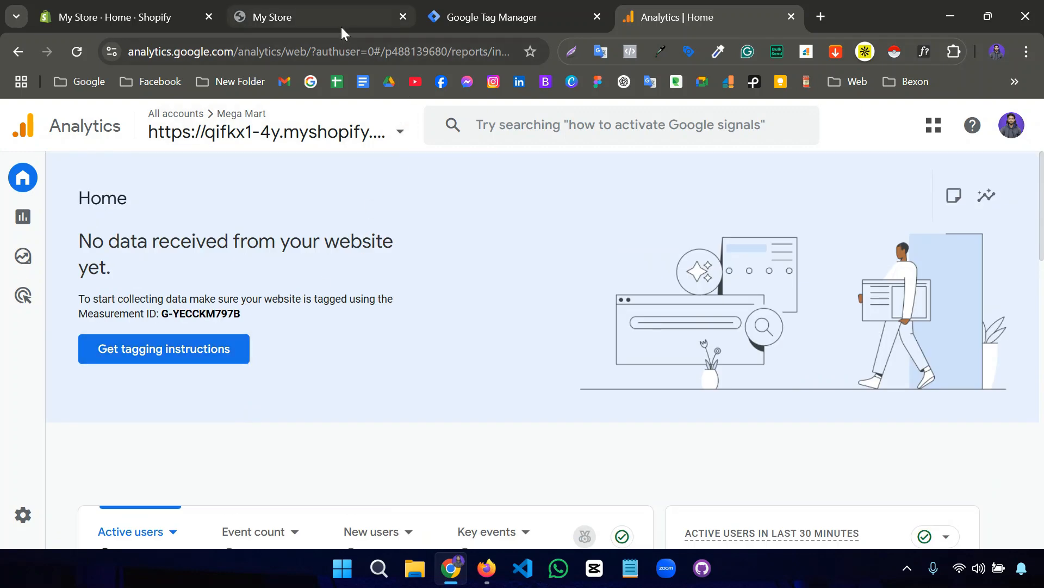
# - Close Tag Assistant on the My Store storefront, visit its Catalog page, and reload the Google Analytics home page
pyautogui.click(341, 33)
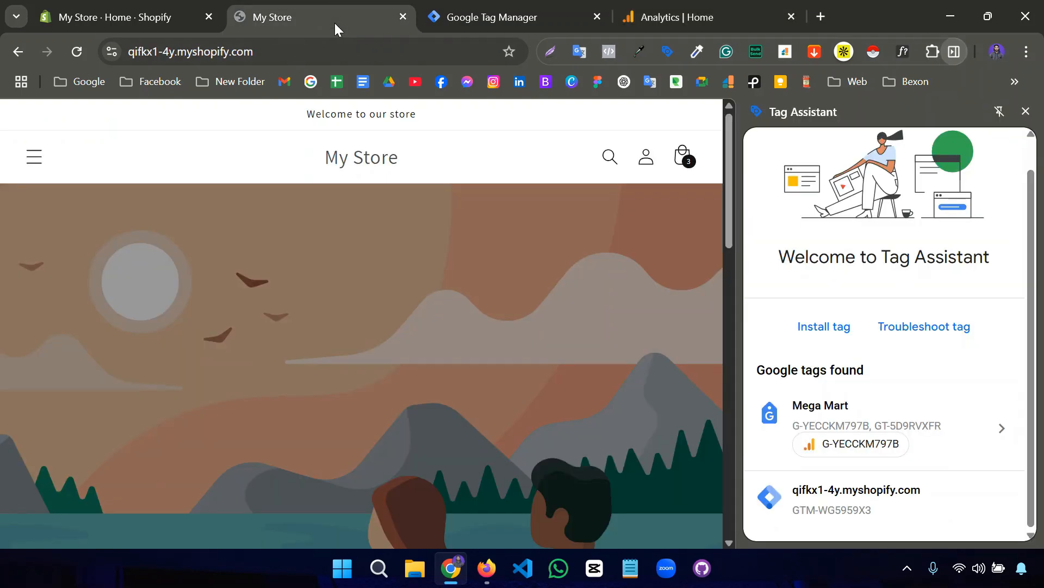
pyautogui.click(1025, 112)
pyautogui.click(122, 171)
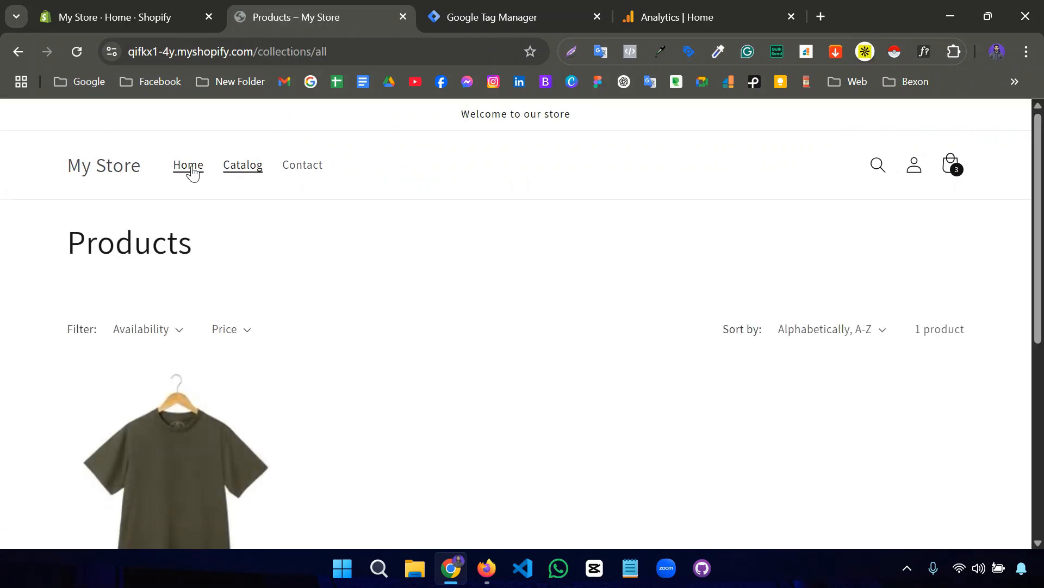
pyautogui.click(659, 17)
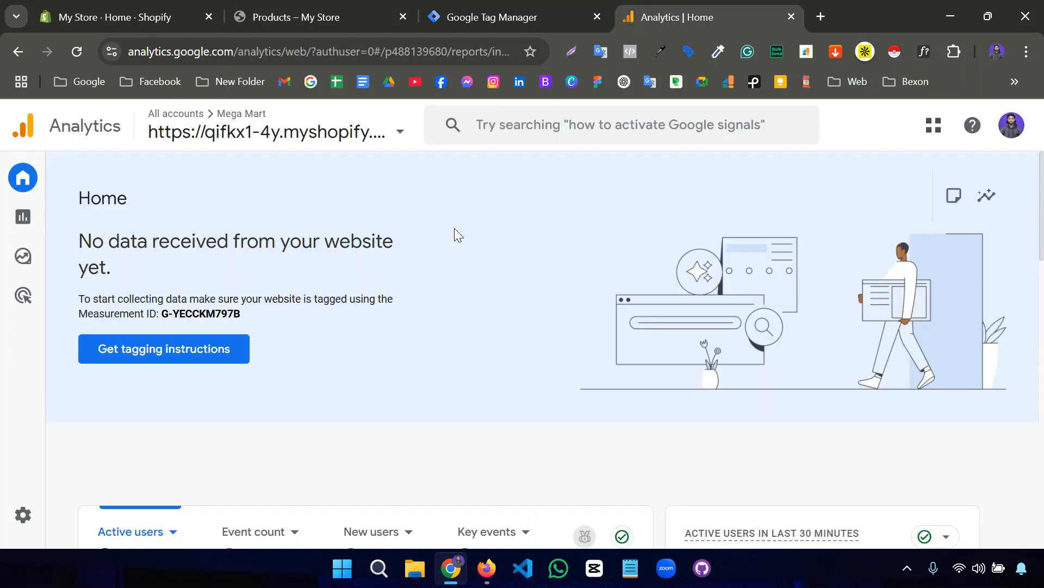
pyautogui.click(76, 52)
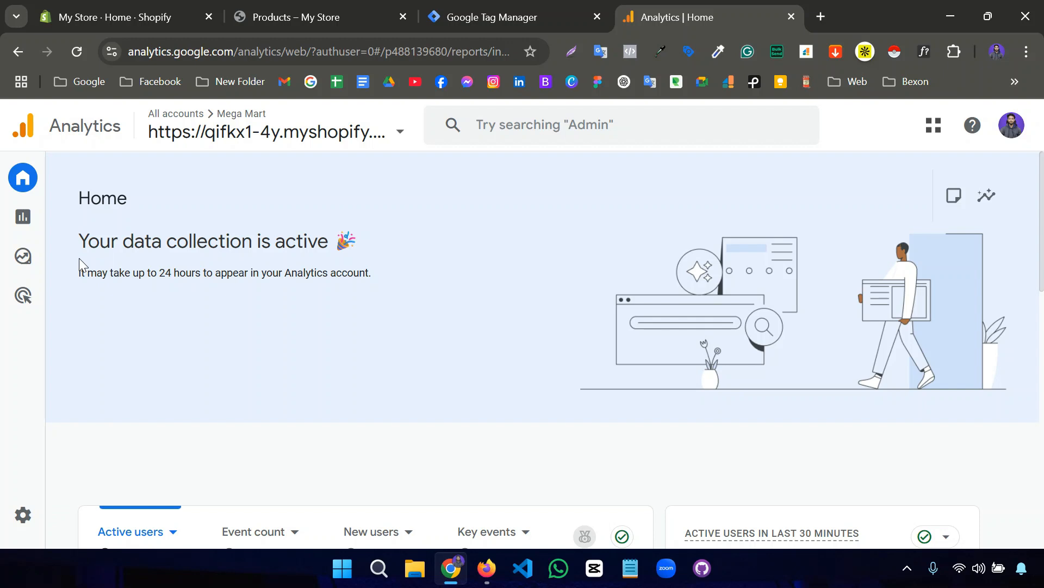
# - Examine the home page's data collection status, the seven-day metrics and the active users in the last 30 minutes by country
pyautogui.scroll(-2, 170, 312)
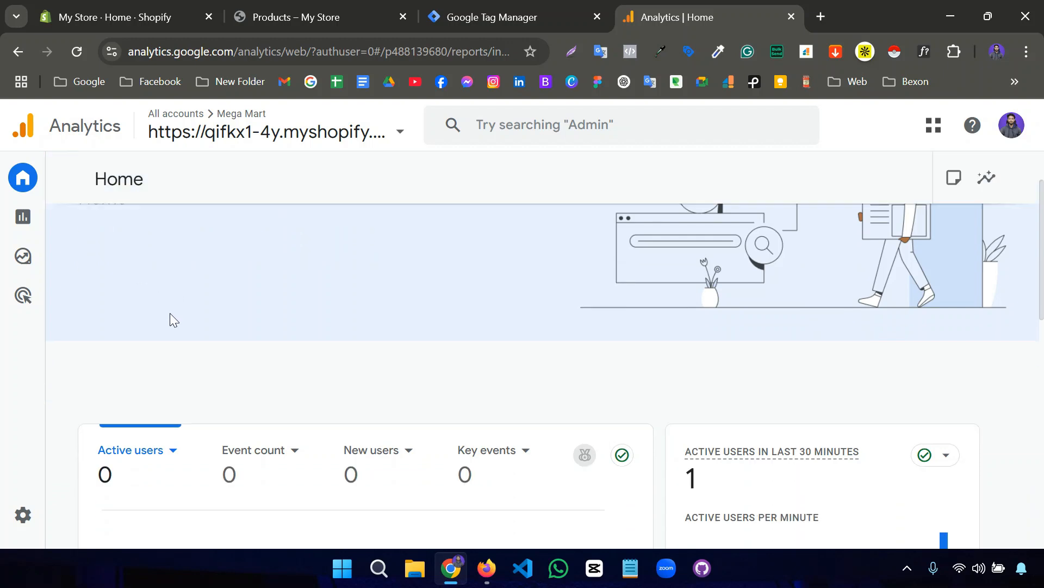
pyautogui.scroll(2, 169, 312)
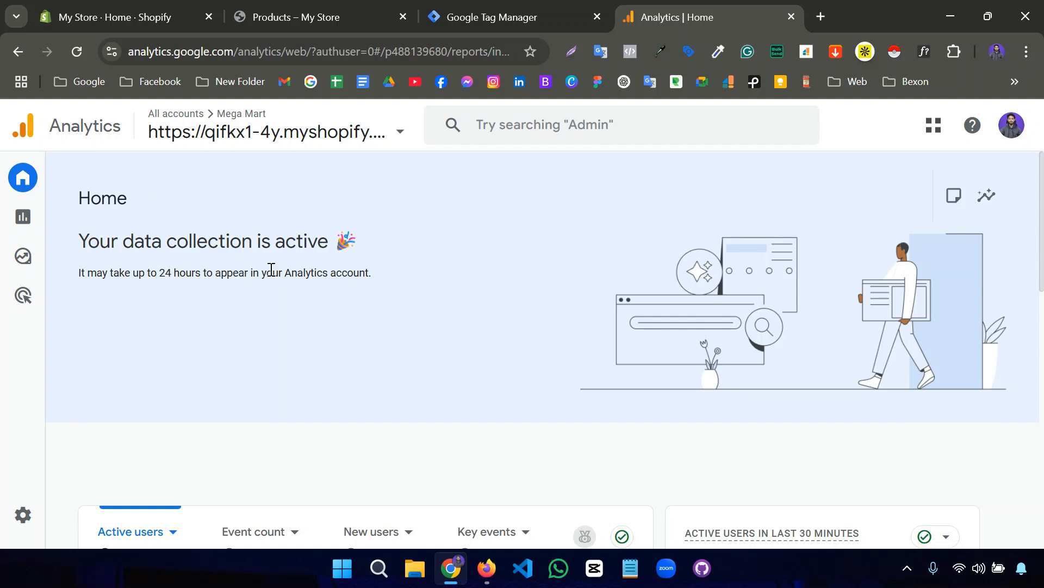
pyautogui.scroll(-5, 270, 277)
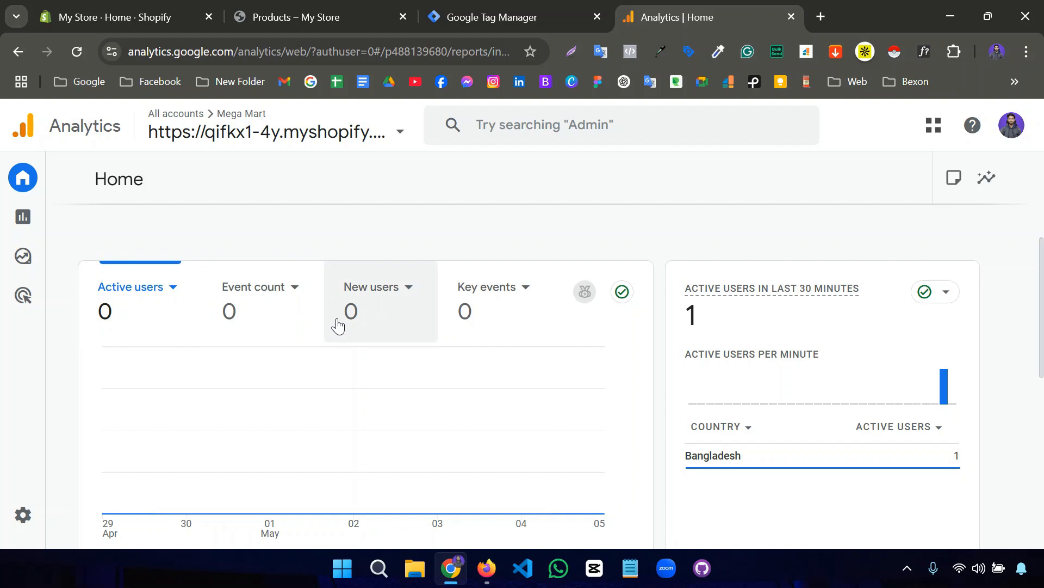
pyautogui.scroll(-1, 699, 473)
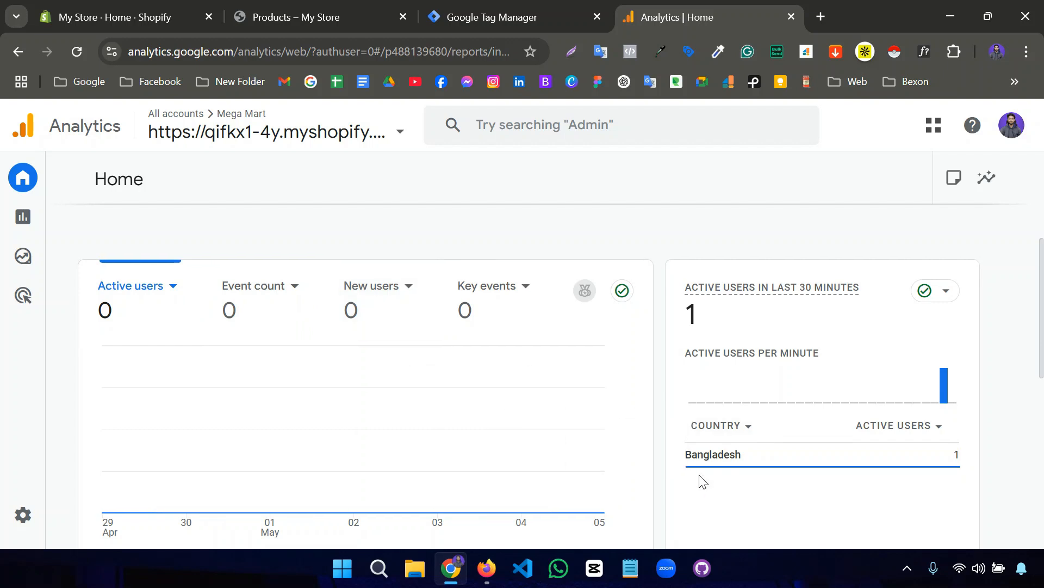
pyautogui.scroll(1, 702, 414)
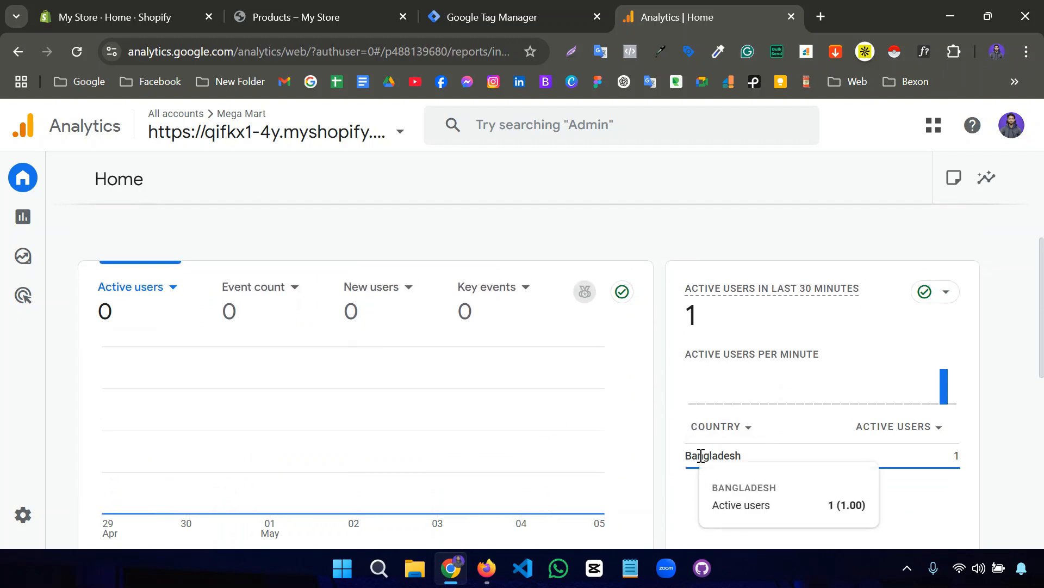
pyautogui.scroll(-3, 706, 340)
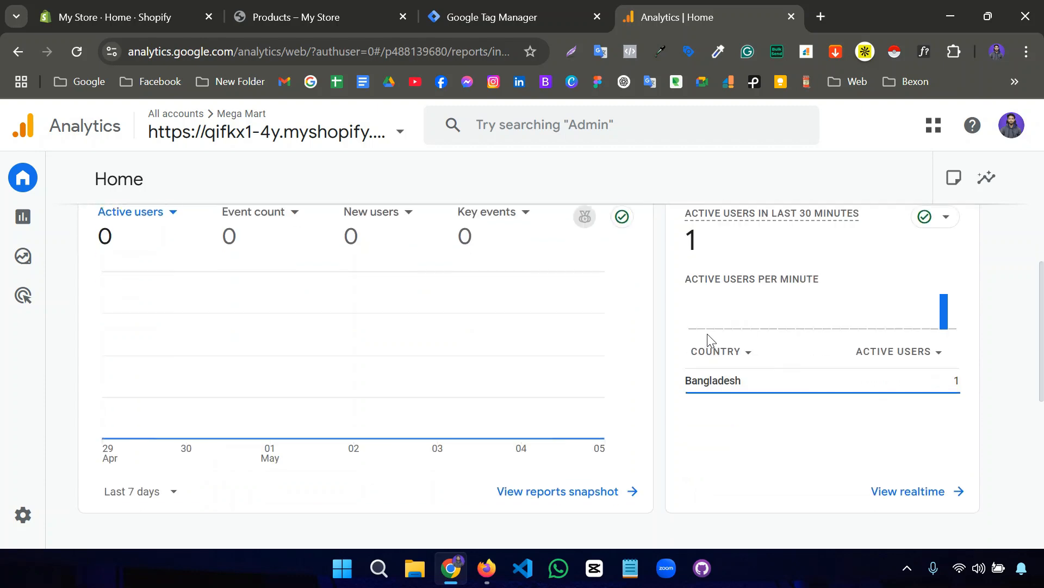
pyautogui.scroll(2, 711, 401)
pyautogui.scroll(-5, 714, 401)
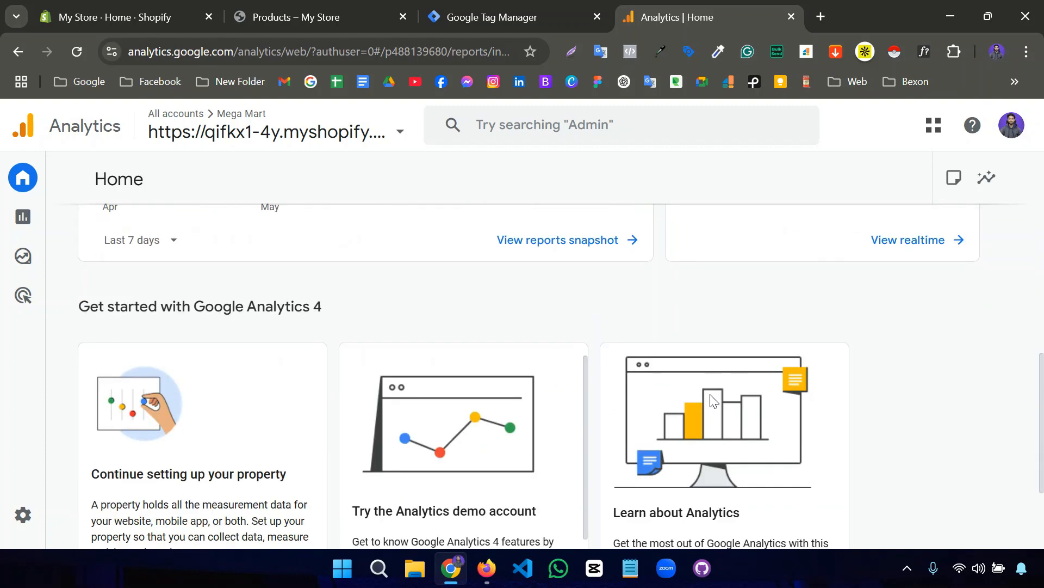
pyautogui.scroll(5, 392, 320)
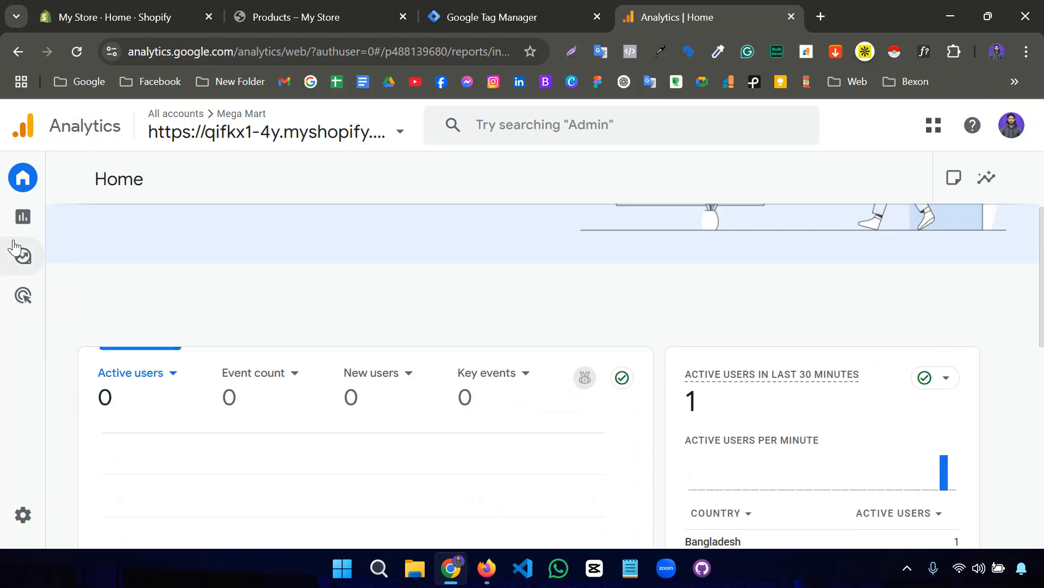
# - Open the Realtime overview report and examine its active users, page views and event count cards
pyautogui.click(54, 222)
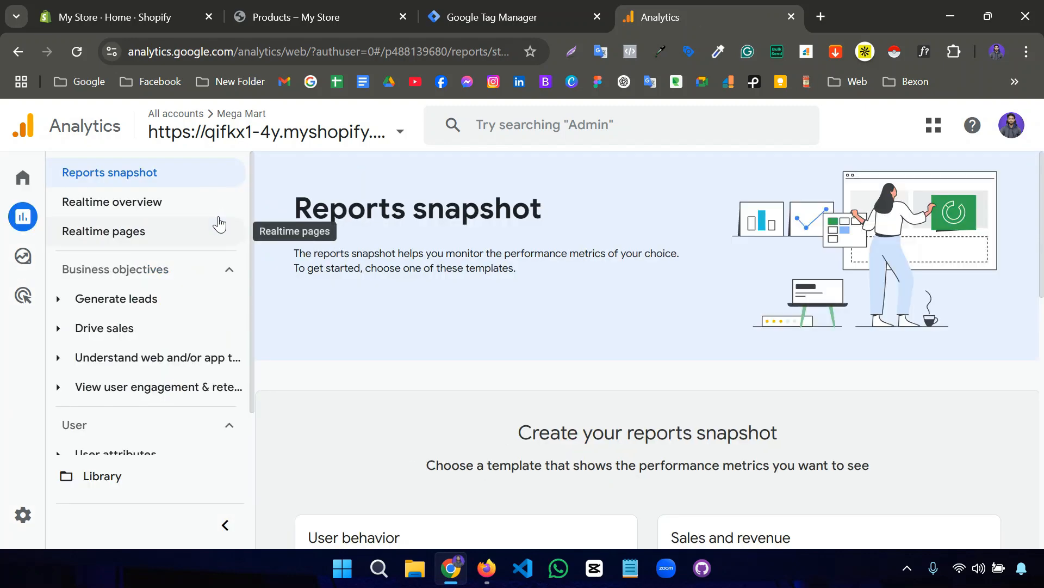
pyautogui.click(170, 200)
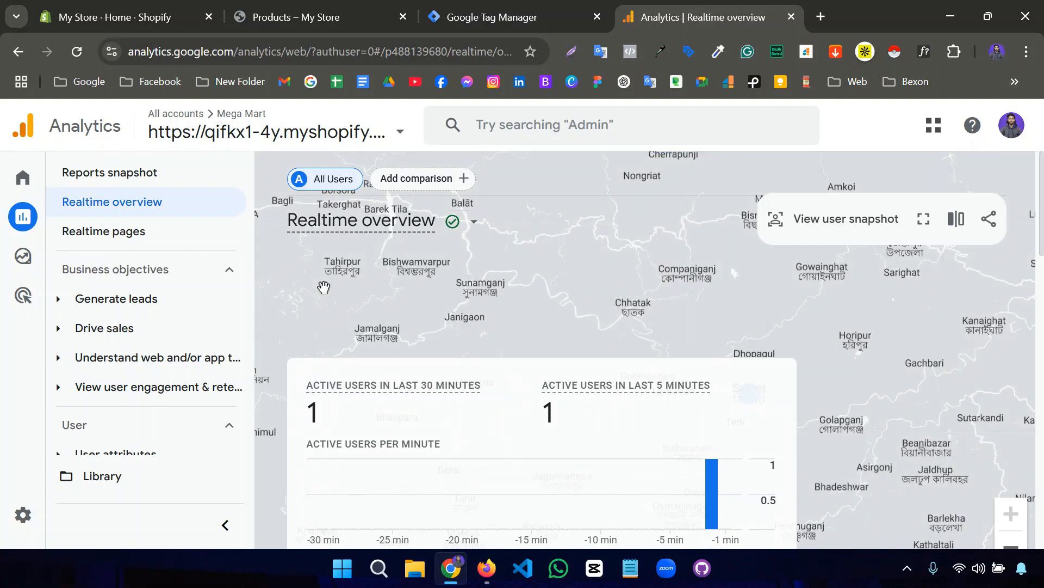
pyautogui.scroll(-5, 324, 291)
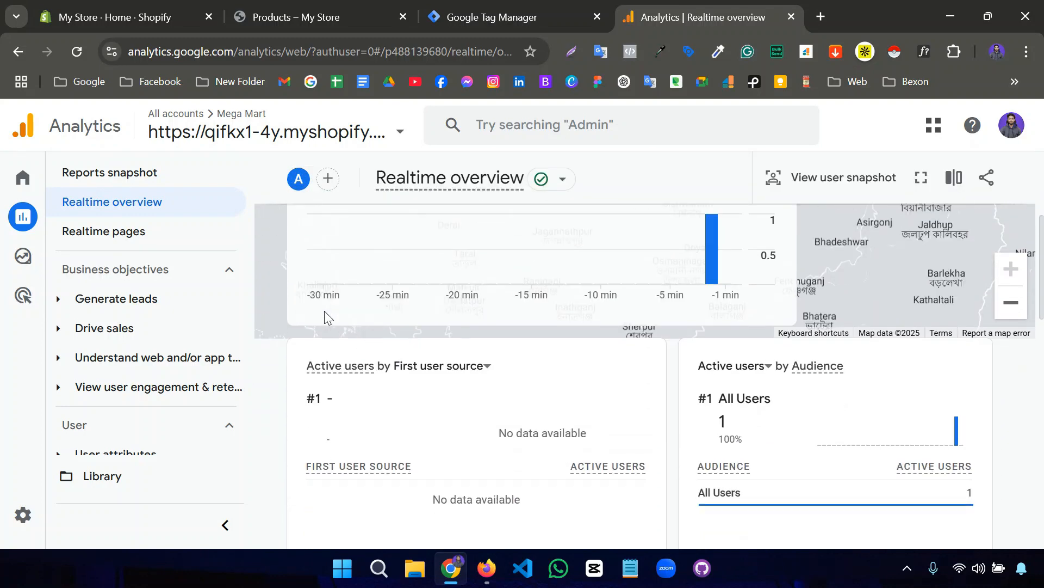
pyautogui.scroll(-3, 324, 311)
pyautogui.scroll(1, 326, 315)
pyautogui.scroll(-6, 326, 317)
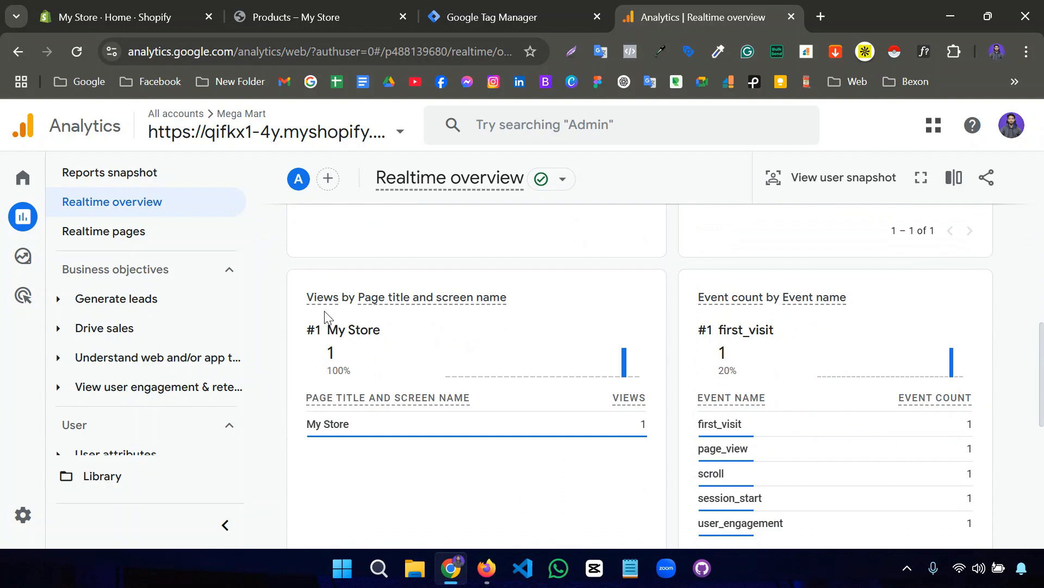
pyautogui.scroll(-2, 710, 441)
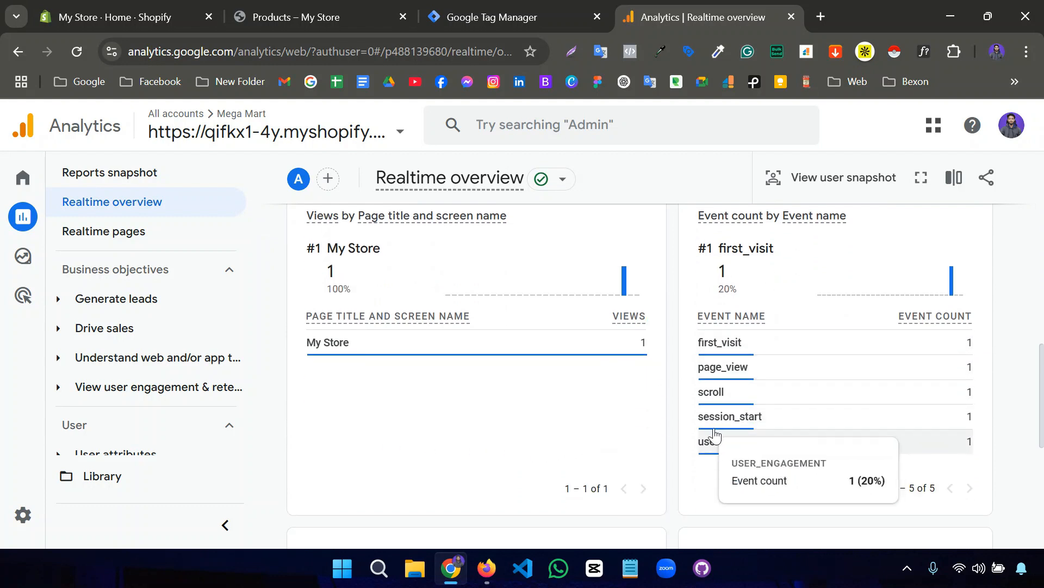
pyautogui.scroll(-7, 670, 360)
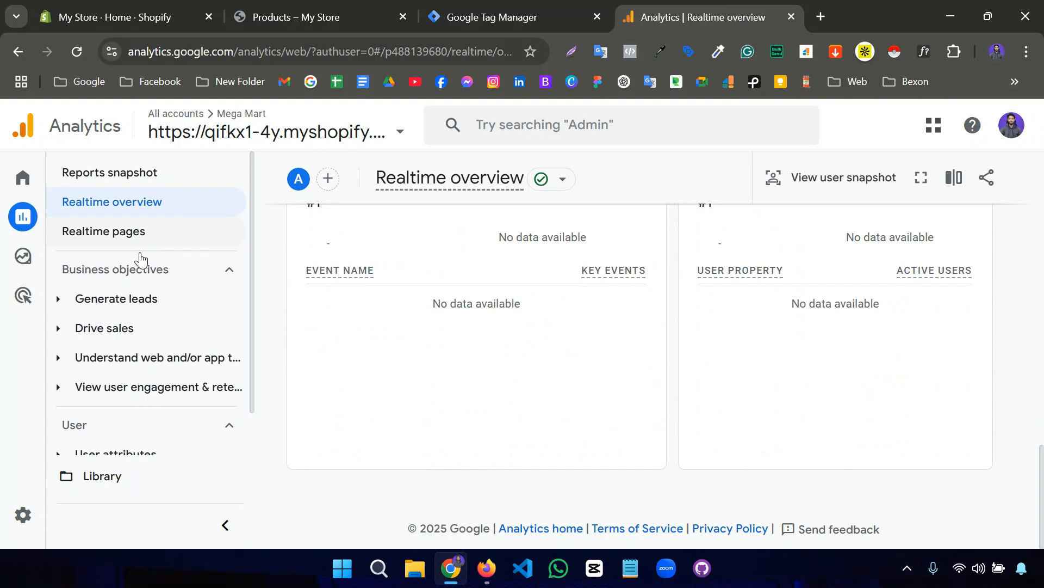
# - Expand the Generate leads and Drive sales report groups under Business objectives and look through their reports
pyautogui.click(137, 299)
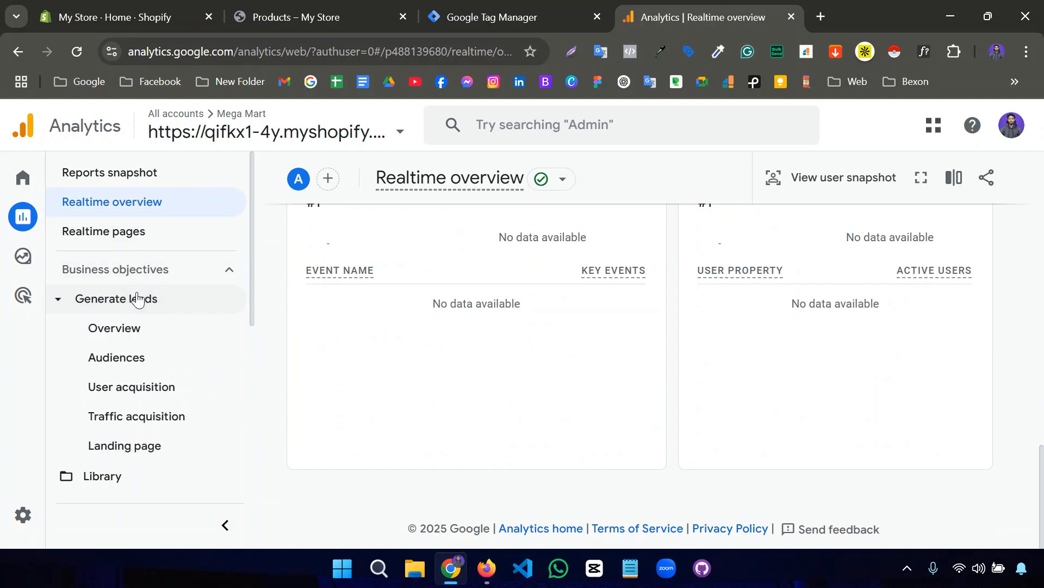
pyautogui.scroll(-2, 155, 327)
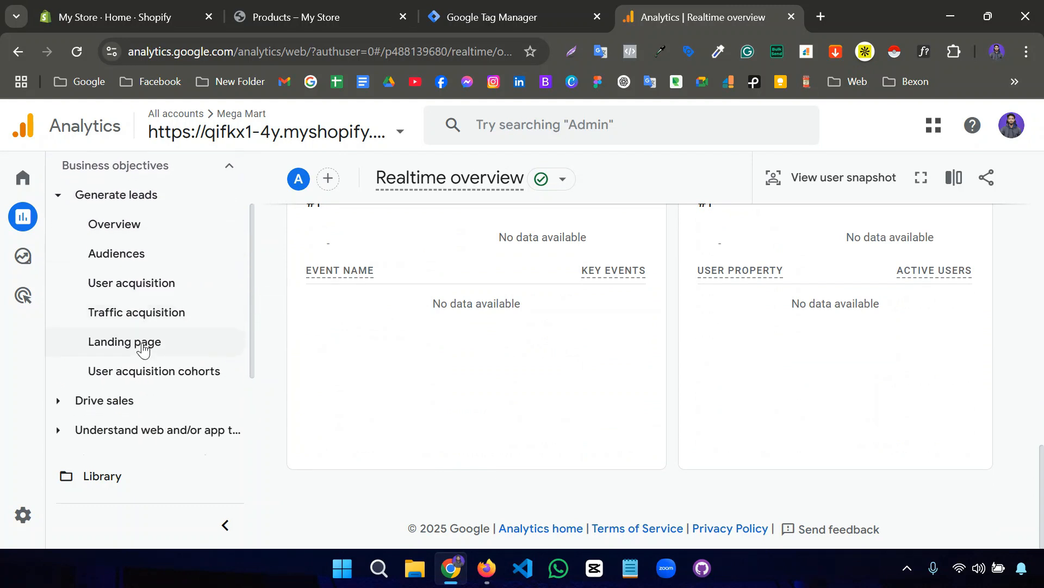
pyautogui.scroll(-1, 143, 349)
pyautogui.click(143, 349)
pyautogui.scroll(-2, 142, 343)
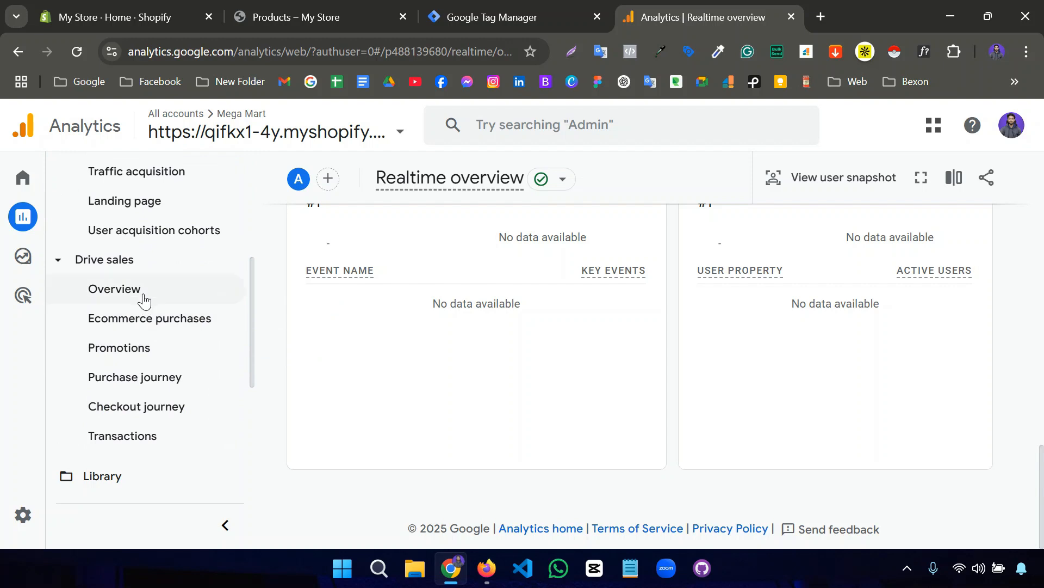
pyautogui.scroll(-3, 144, 313)
# - View the Explorations templates and the Advertising section's introduction to linking Google advertising products
pyautogui.moveTo(33, 240)
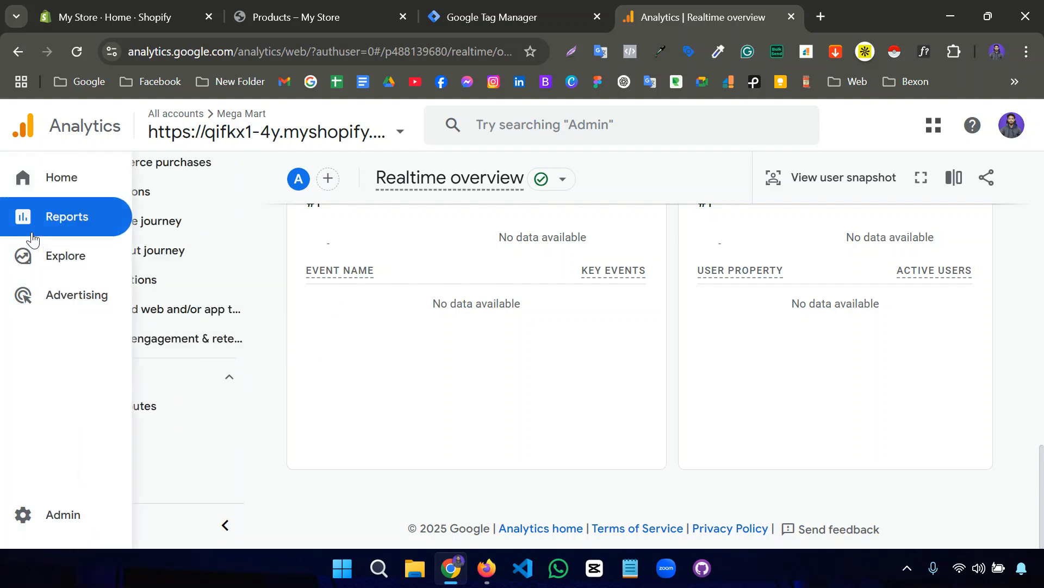
pyautogui.click(86, 262)
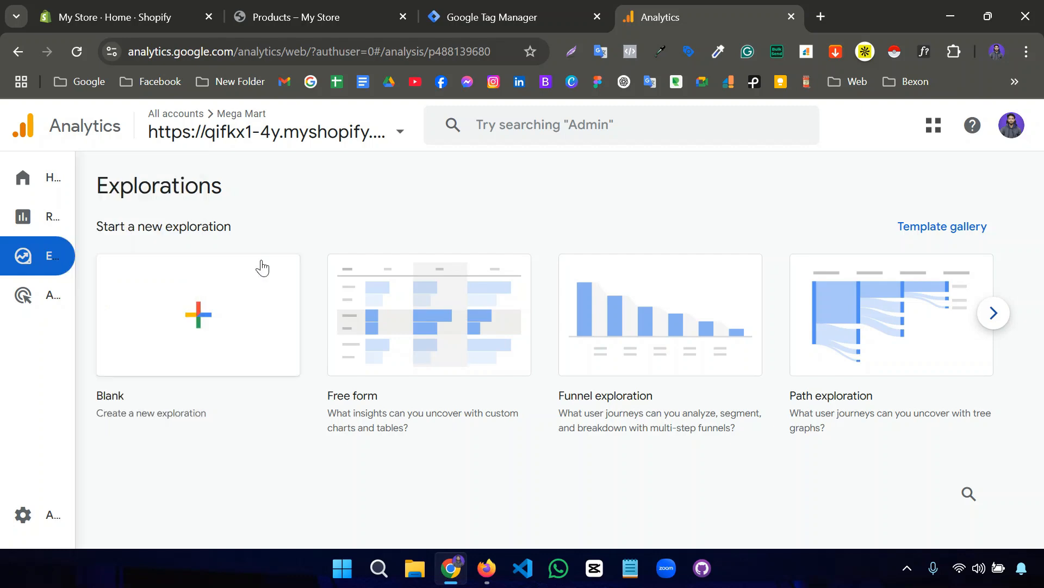
pyautogui.moveTo(29, 271)
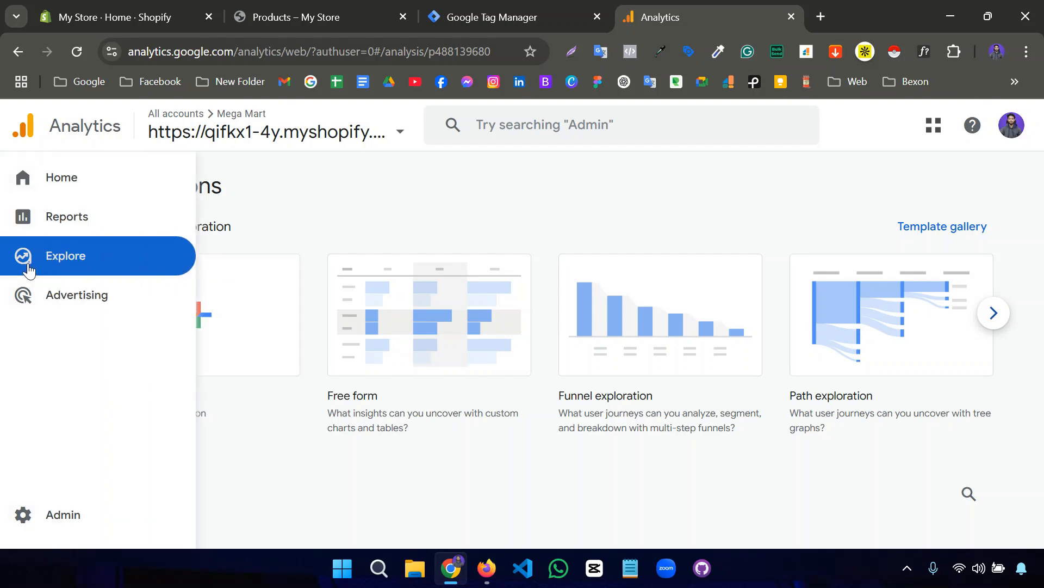
pyautogui.click(52, 298)
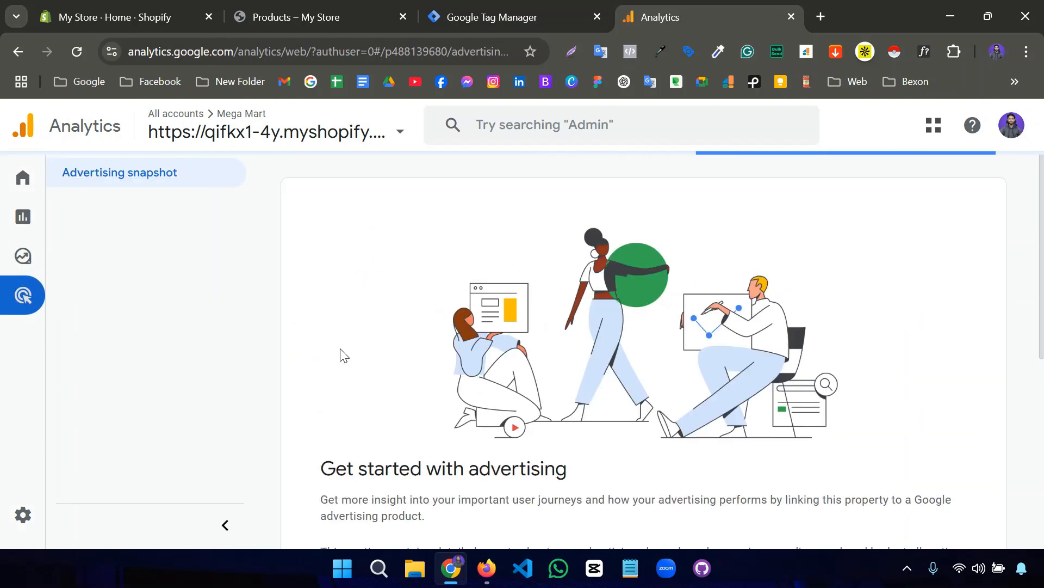
pyautogui.scroll(-4, 332, 356)
# - Open the Admin settings, review the account details including the data sharing settings, and return to the Admin overview
pyautogui.moveTo(42, 313)
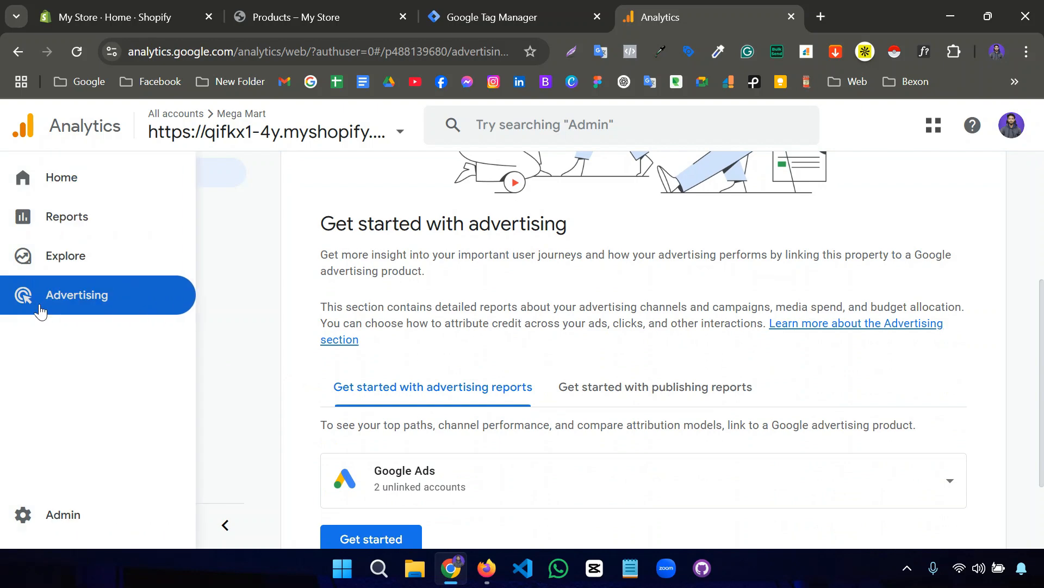
pyautogui.click(60, 514)
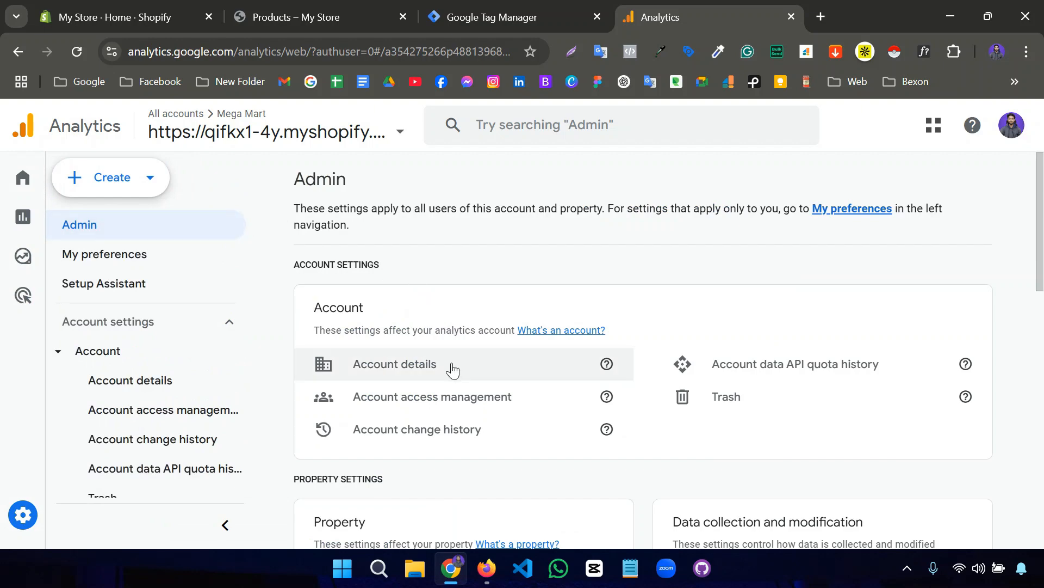
pyautogui.click(452, 370)
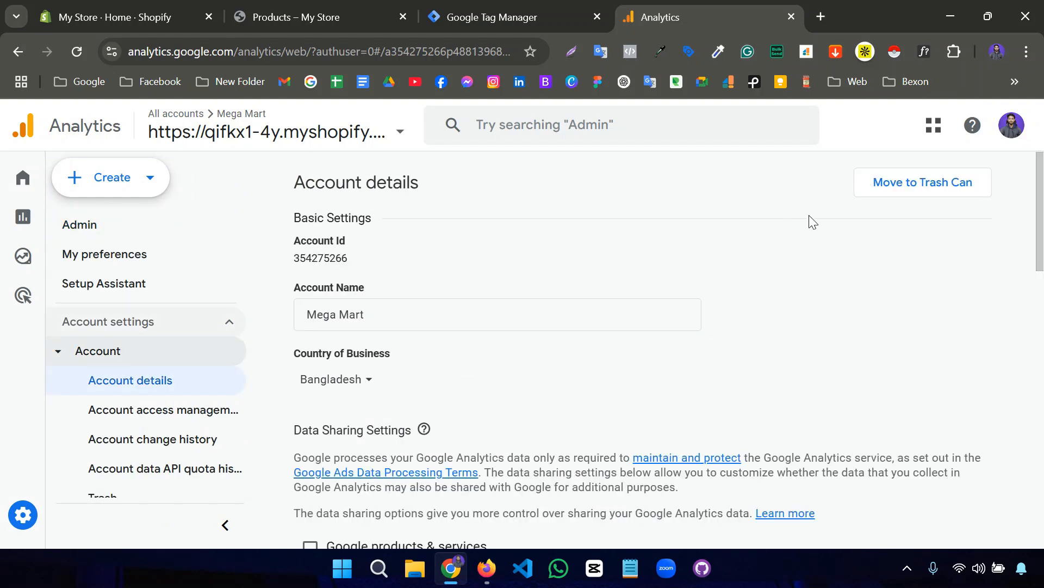
pyautogui.scroll(-9, 723, 277)
pyautogui.scroll(6, 541, 268)
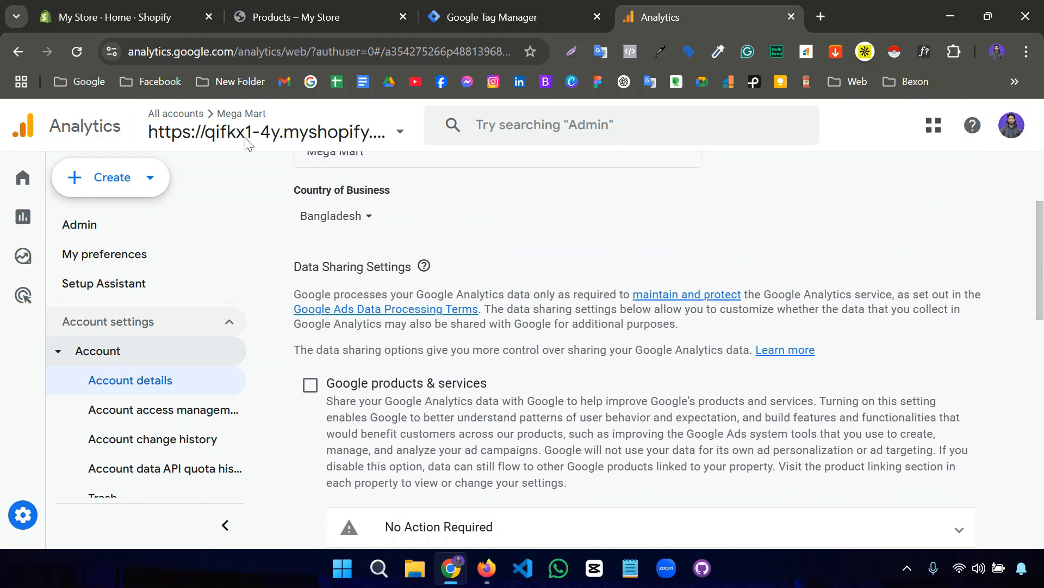
pyautogui.click(18, 49)
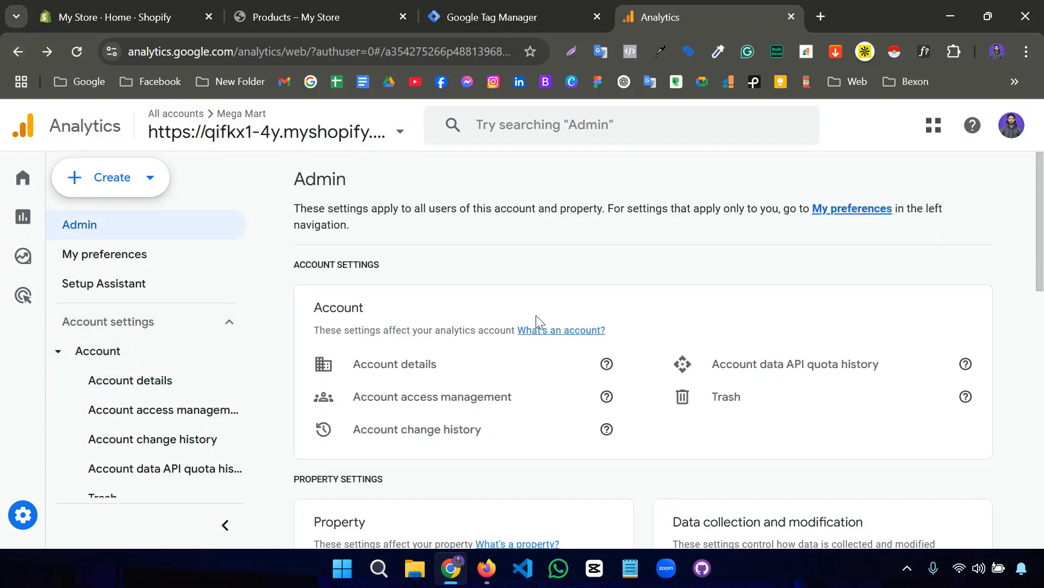
# - Review the property details, return to the Admin overview and look over its account and property settings
pyautogui.scroll(-4, 537, 314)
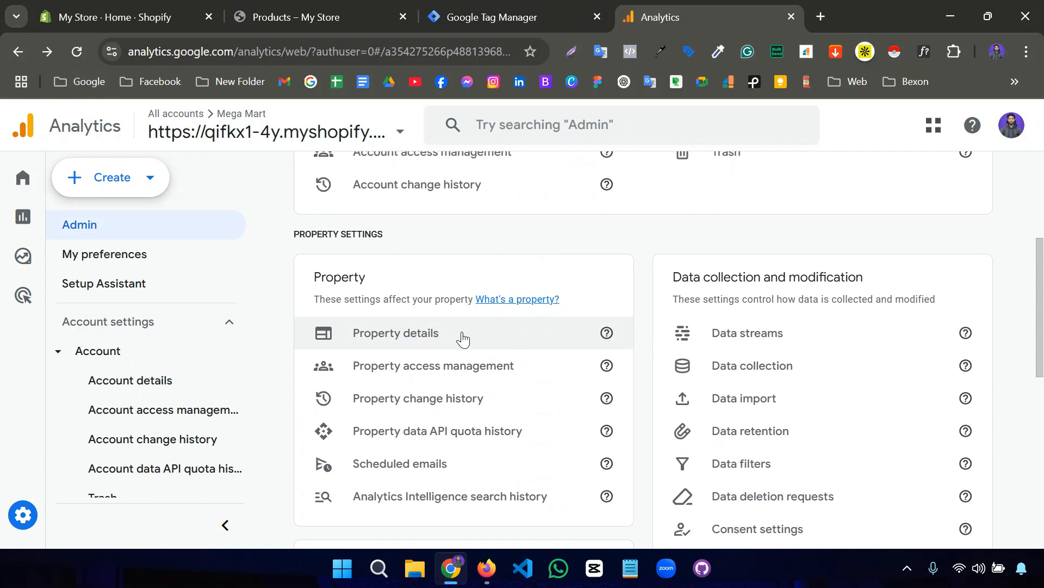
pyautogui.click(417, 340)
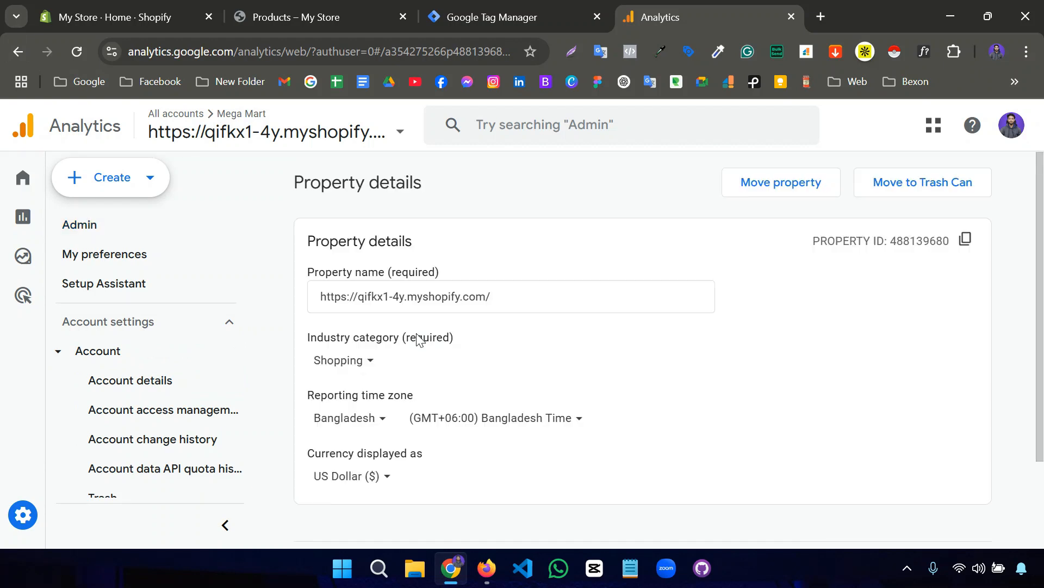
pyautogui.scroll(-2, 543, 301)
pyautogui.scroll(2, 571, 294)
pyautogui.click(18, 52)
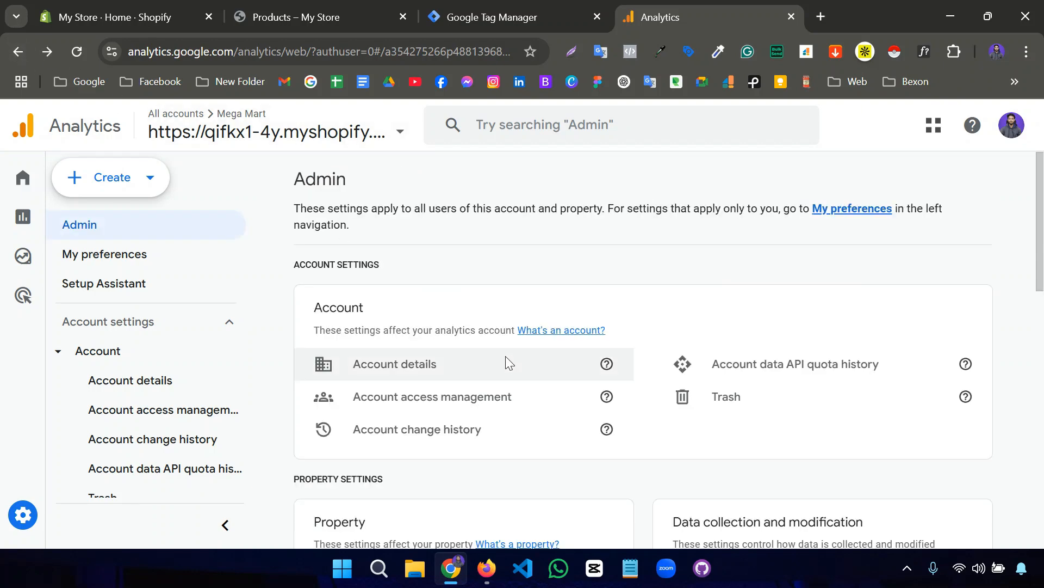
pyautogui.scroll(-1, 505, 359)
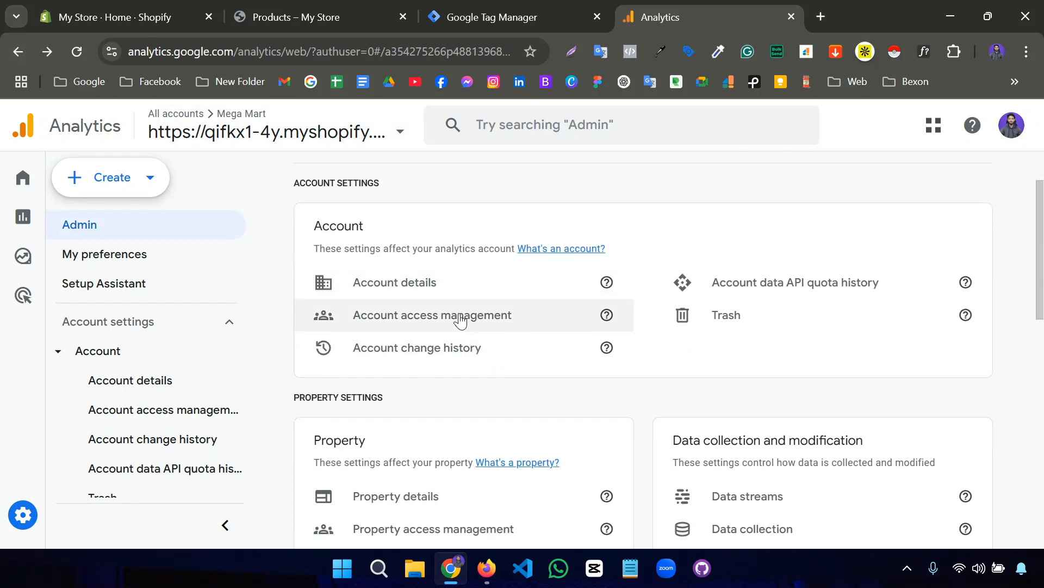
pyautogui.scroll(-3, 459, 321)
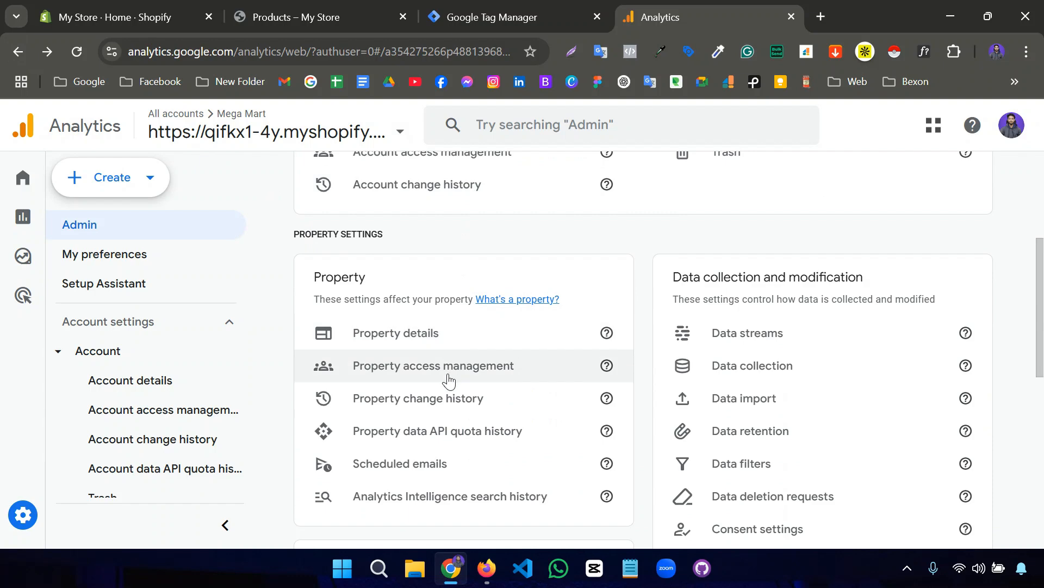
# - Open the account's access management, bring up the form for adding new users, and review its standard roles and data restrictions
pyautogui.scroll(3, 449, 375)
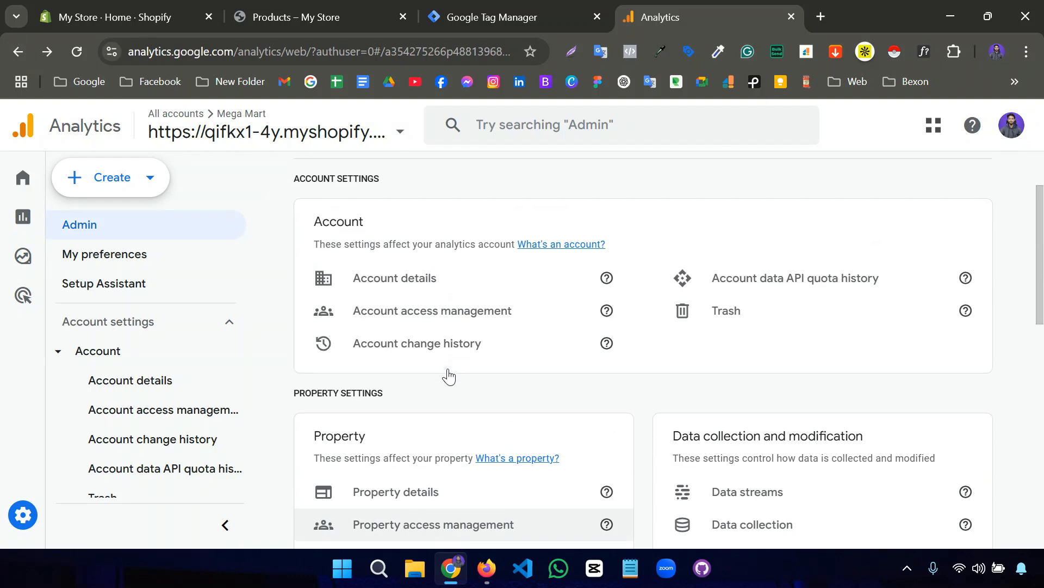
pyautogui.click(461, 319)
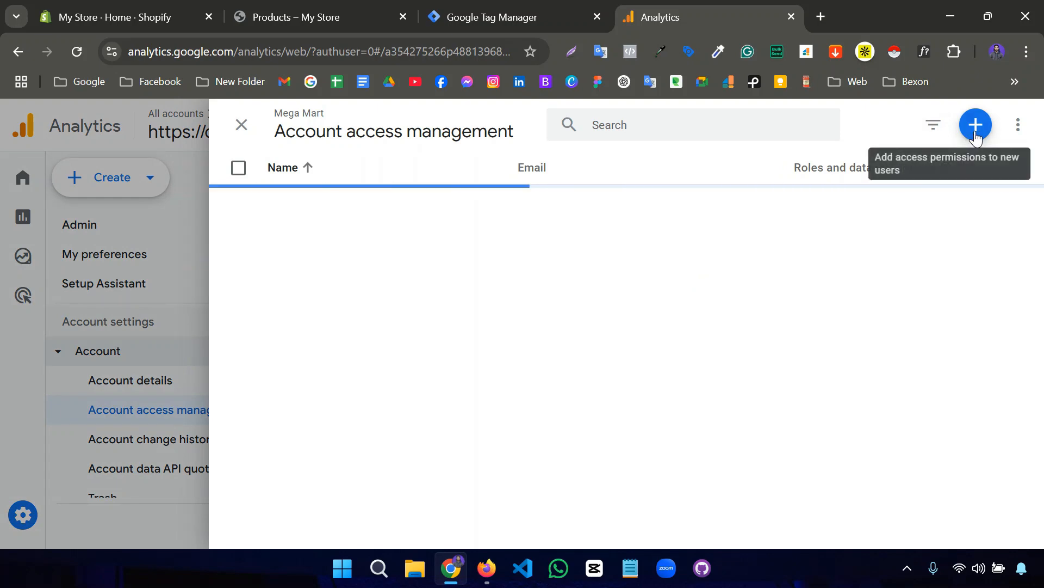
pyautogui.click(976, 139)
pyautogui.click(715, 266)
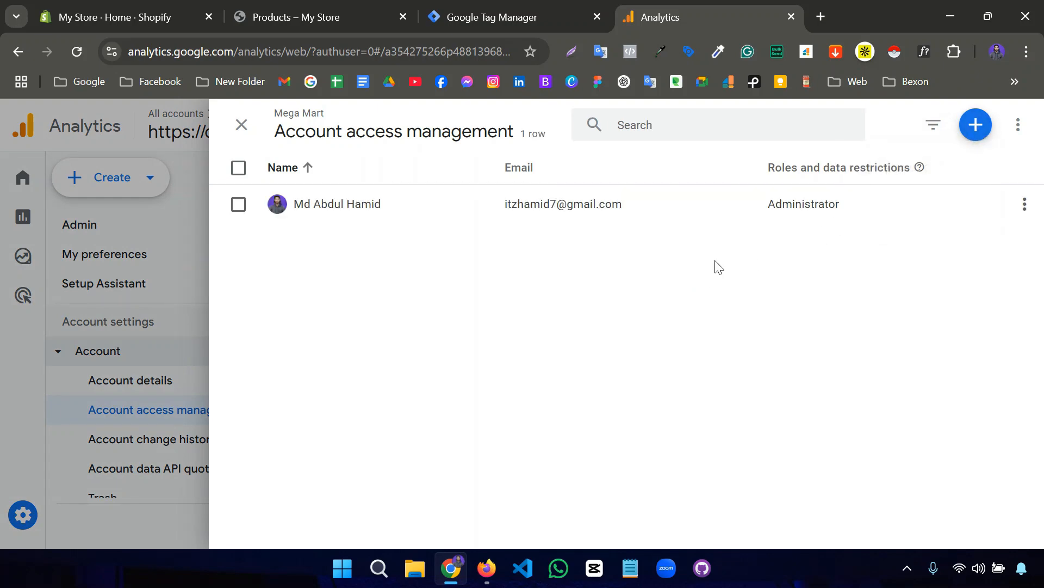
pyautogui.click(988, 131)
pyautogui.click(932, 167)
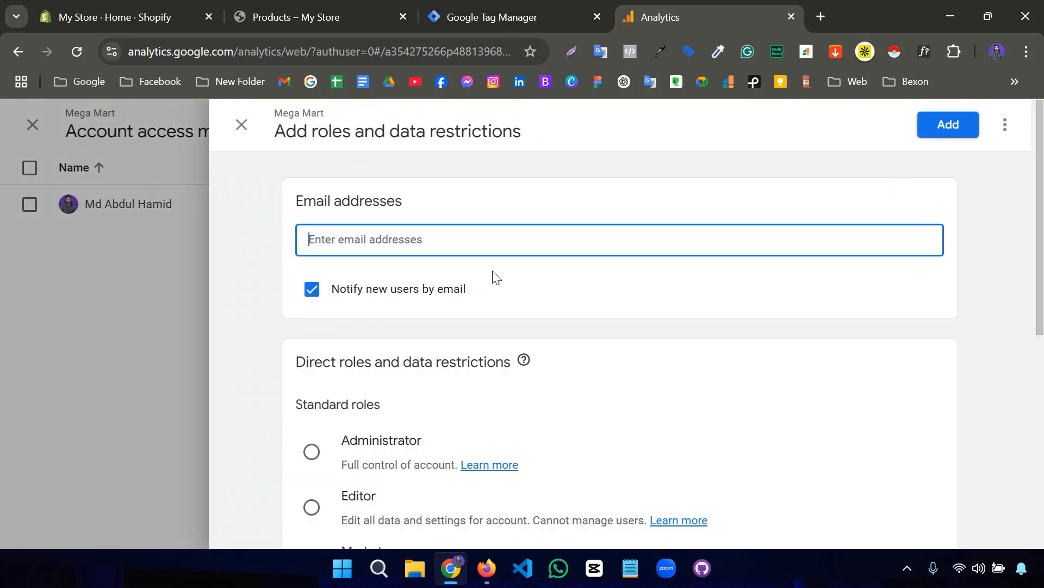
pyautogui.scroll(-7, 422, 310)
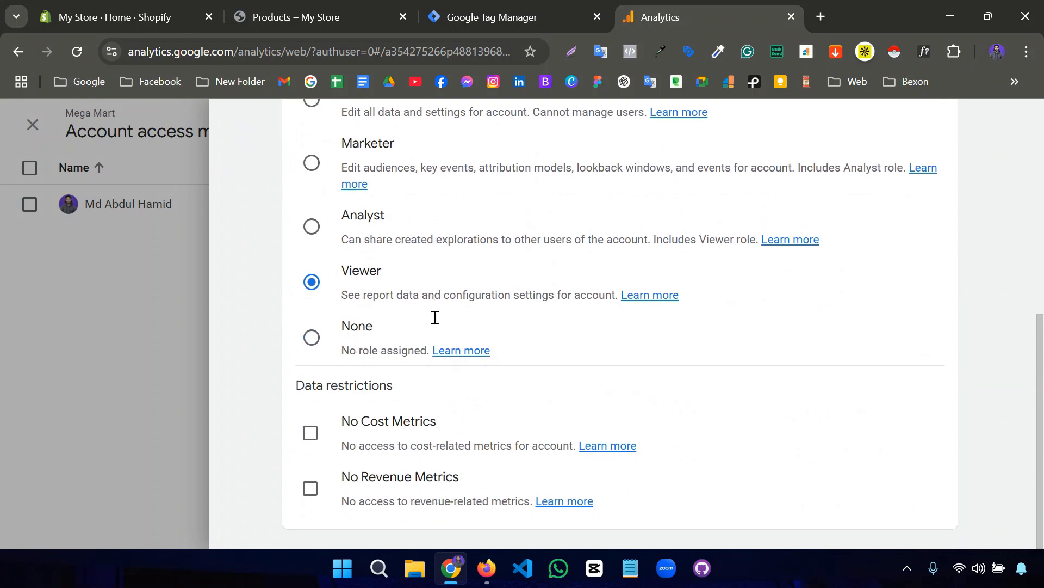
pyautogui.scroll(7, 435, 317)
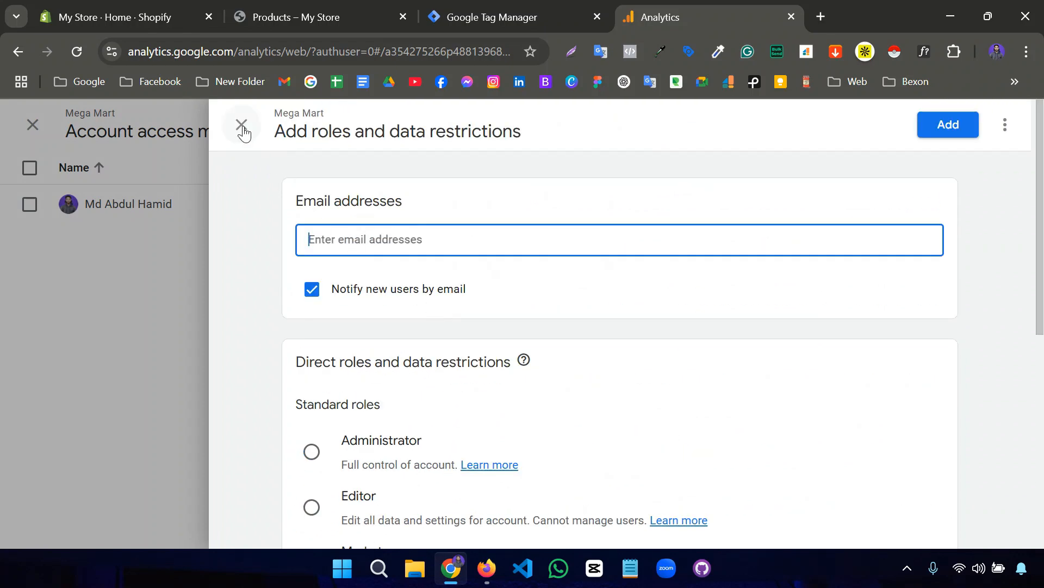